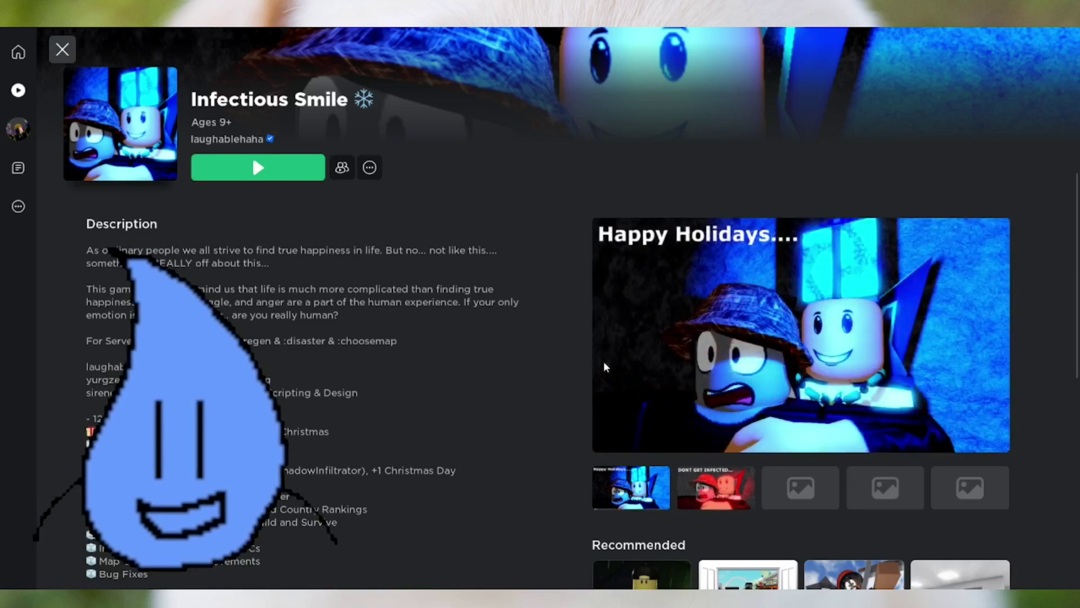
Scroll down and back up the Infectious Smile game page.
{"action": "scroll", "coordinate": [549, 507], "scroll_direction": "down", "scroll_amount": 3}
{"action": "scroll", "coordinate": [550, 506], "scroll_direction": "up", "scroll_amount": 5}
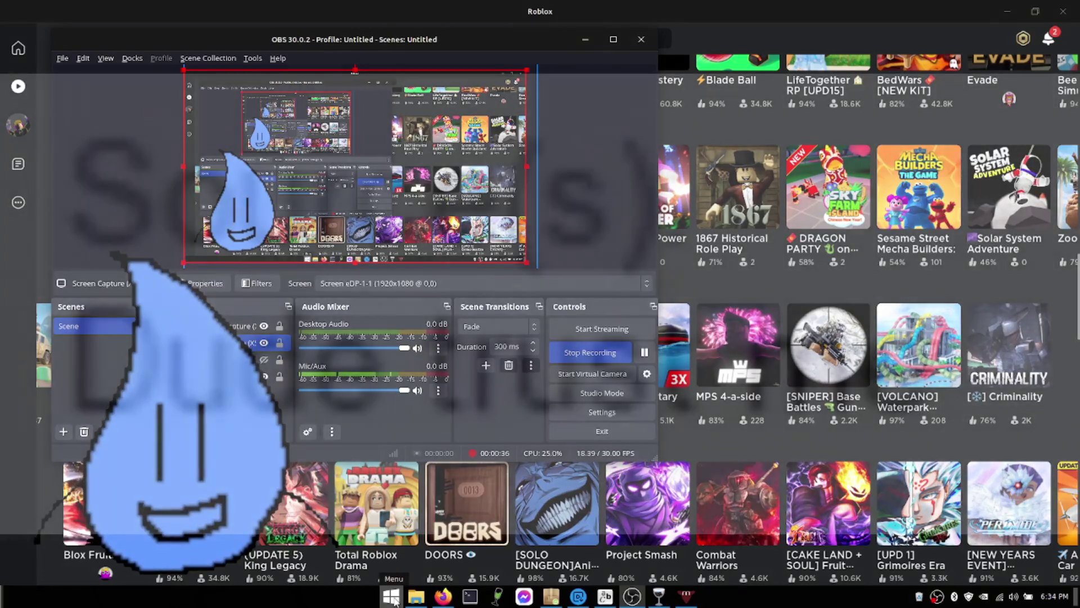
Open and dismiss the Mint applications menu, then switch from OBS to Firefox.
{"action": "left_click", "coordinate": [392, 598]}
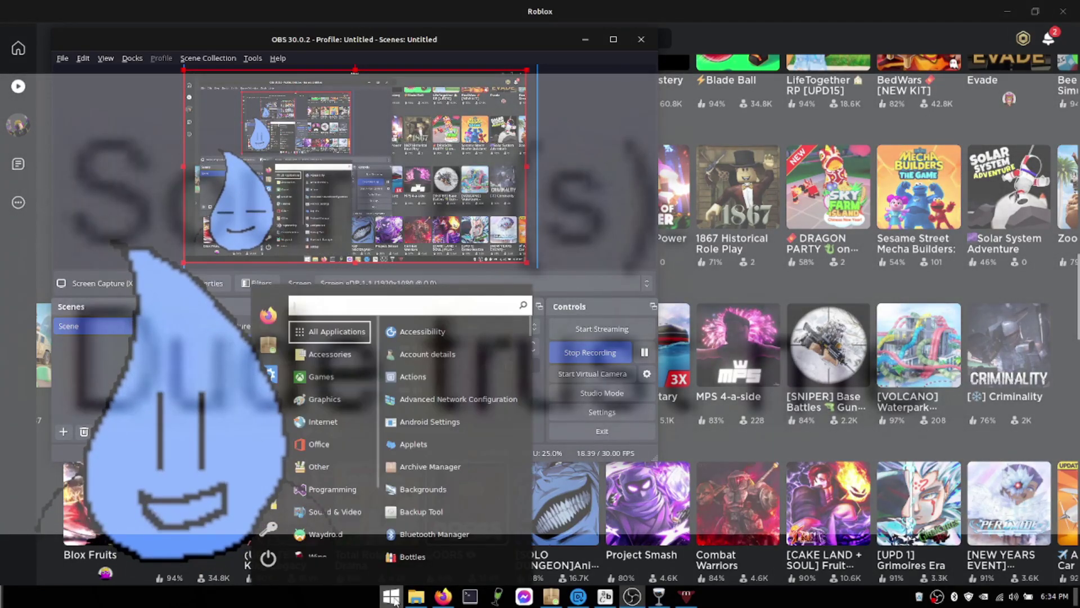
{"action": "mouse_move", "coordinate": [333, 534]}
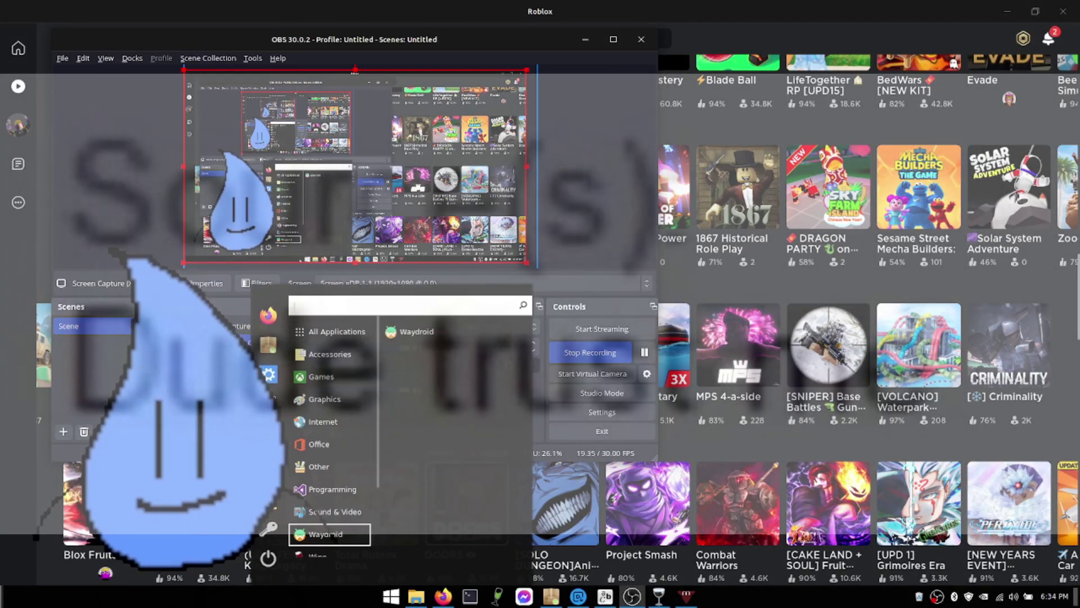
{"action": "left_click", "coordinate": [391, 597]}
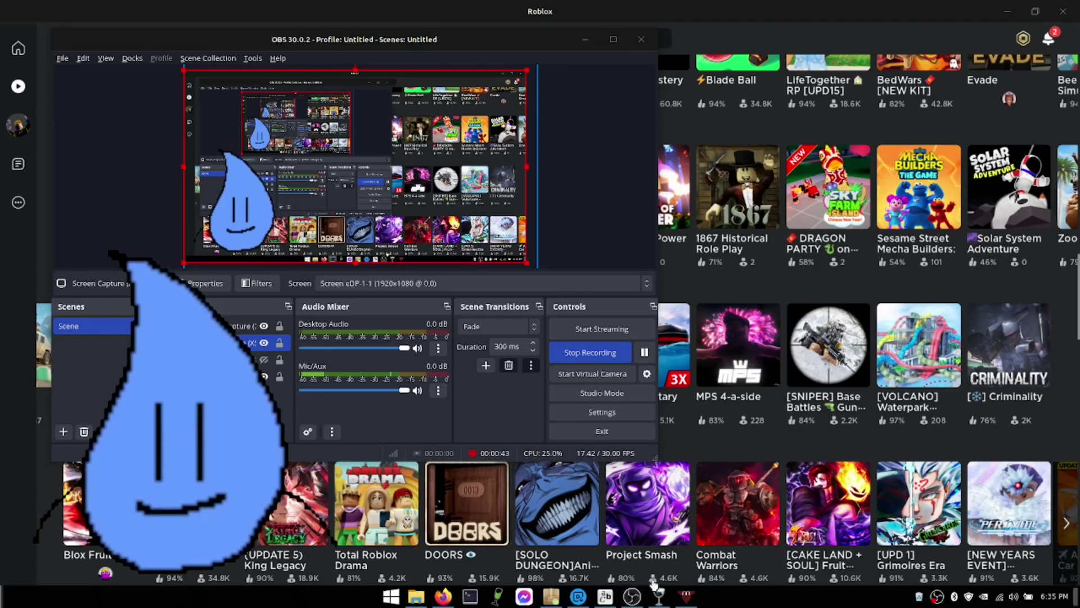
{"action": "mouse_move", "coordinate": [659, 597]}
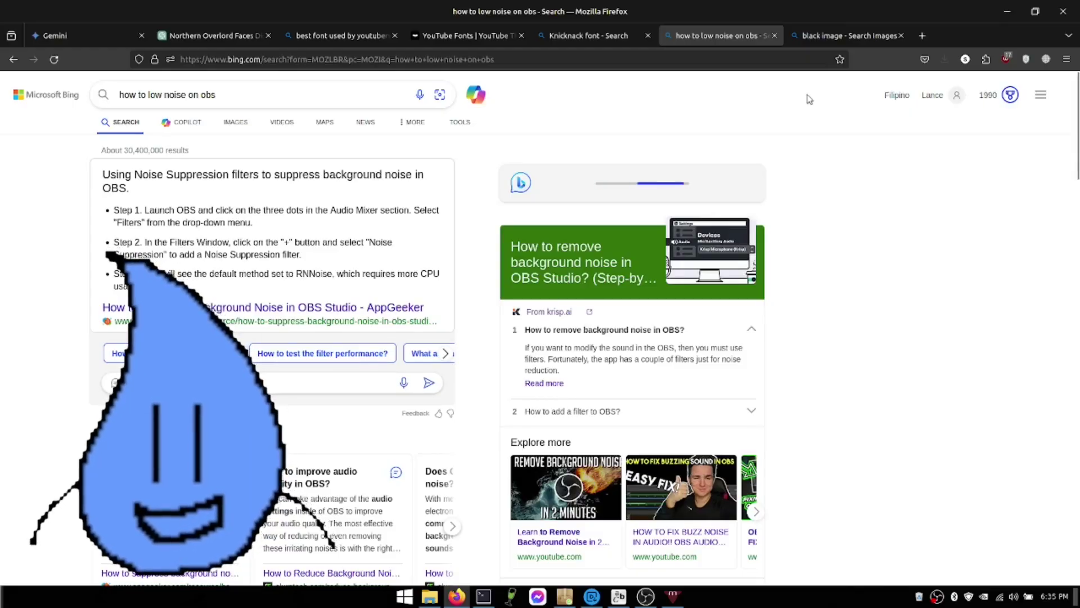
Search Bing for 'roblox' from the current tab's address bar.
{"action": "left_click", "coordinate": [753, 63]}
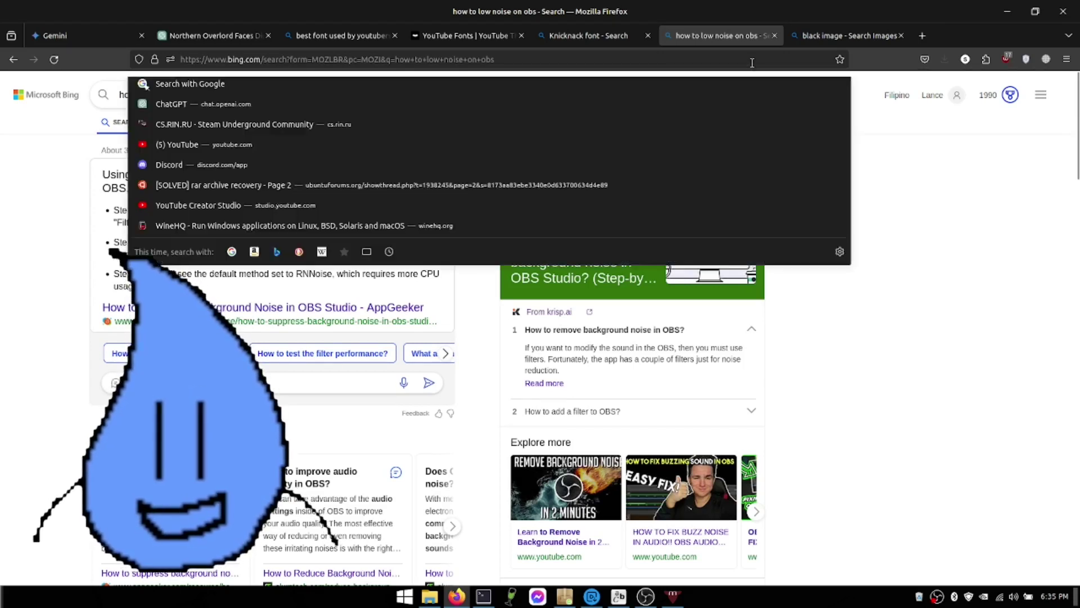
{"action": "type", "text": "ro"}
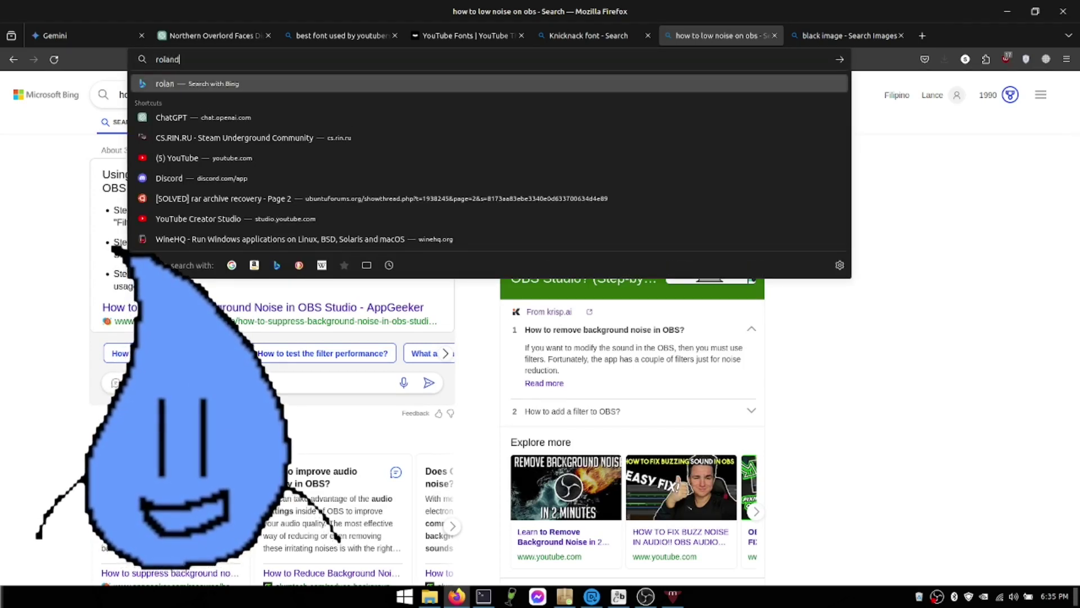
{"action": "type", "text": "blox.com/"}
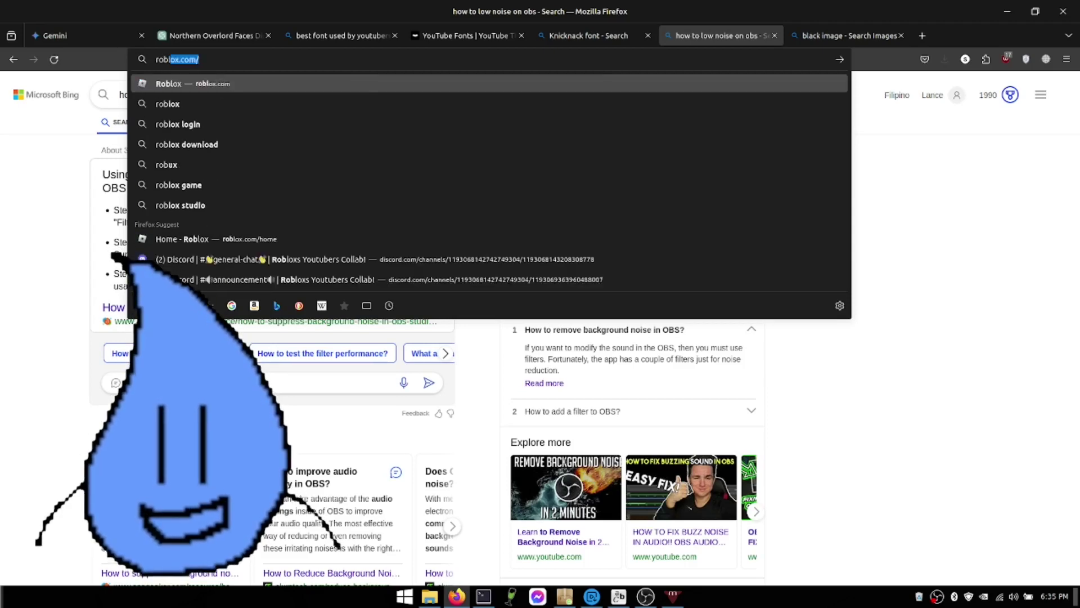
{"action": "key", "text": "Return"}
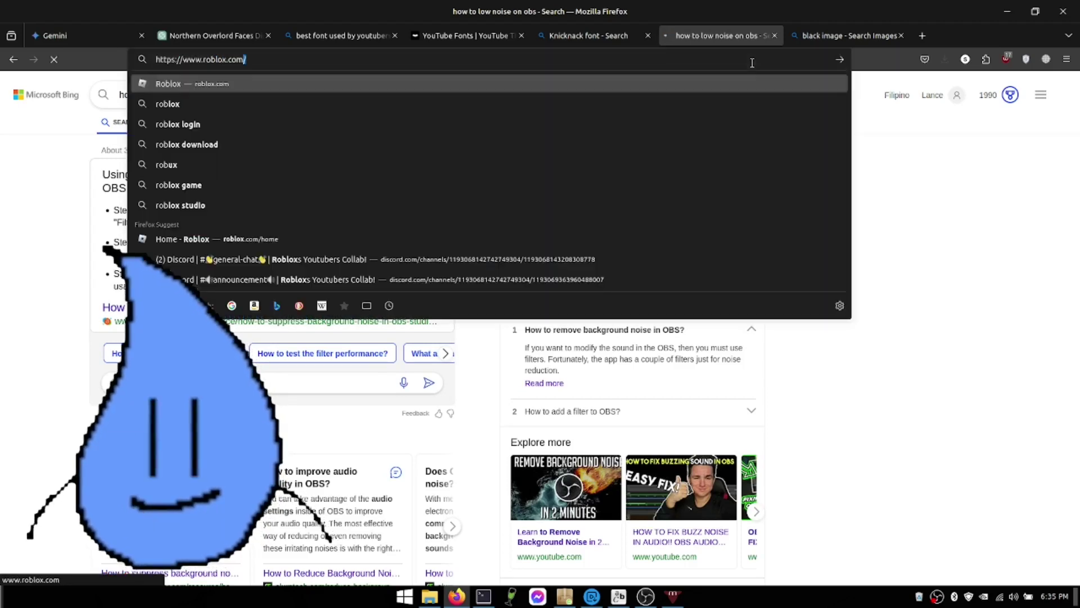
{"action": "type", "text": "roblox"}
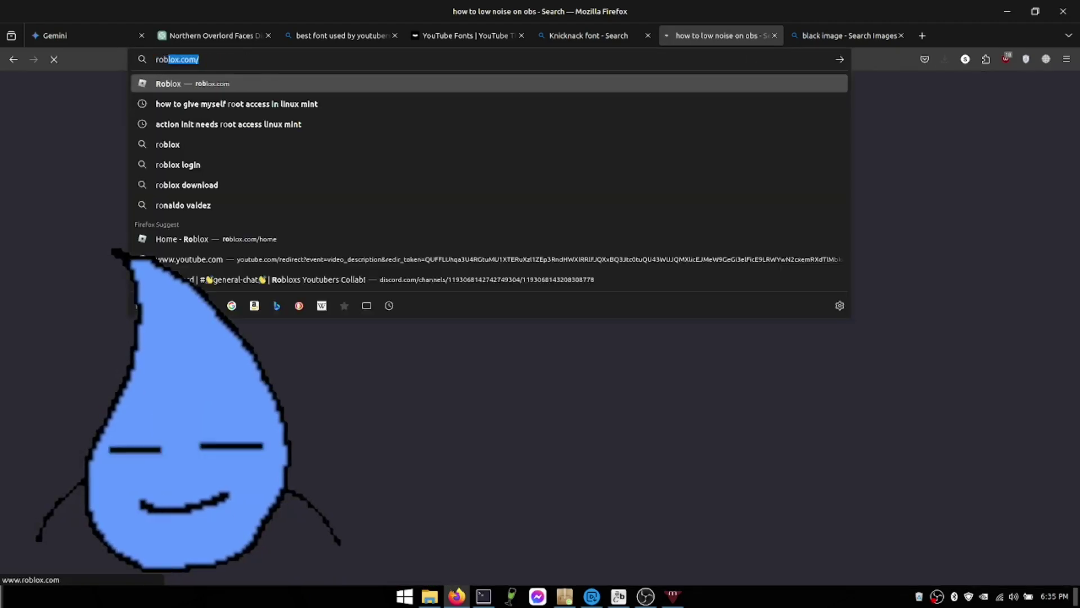
{"action": "key", "text": "Return"}
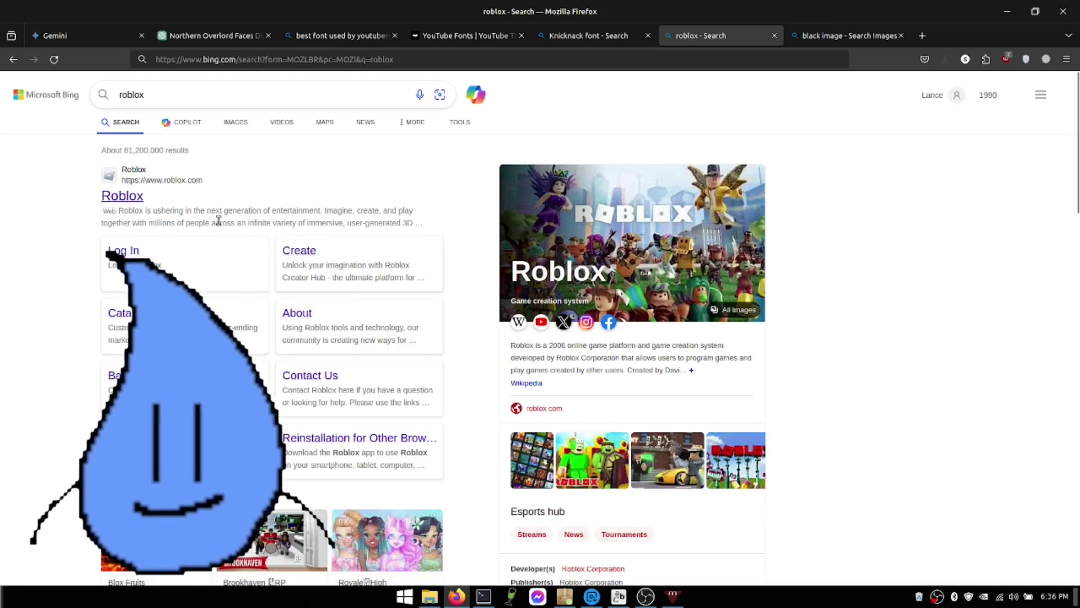
Go to vinegarhq.org and open its '2.1 Installing from package' guide.
{"action": "left_click", "coordinate": [447, 64]}
{"action": "type", "text": "vin"}
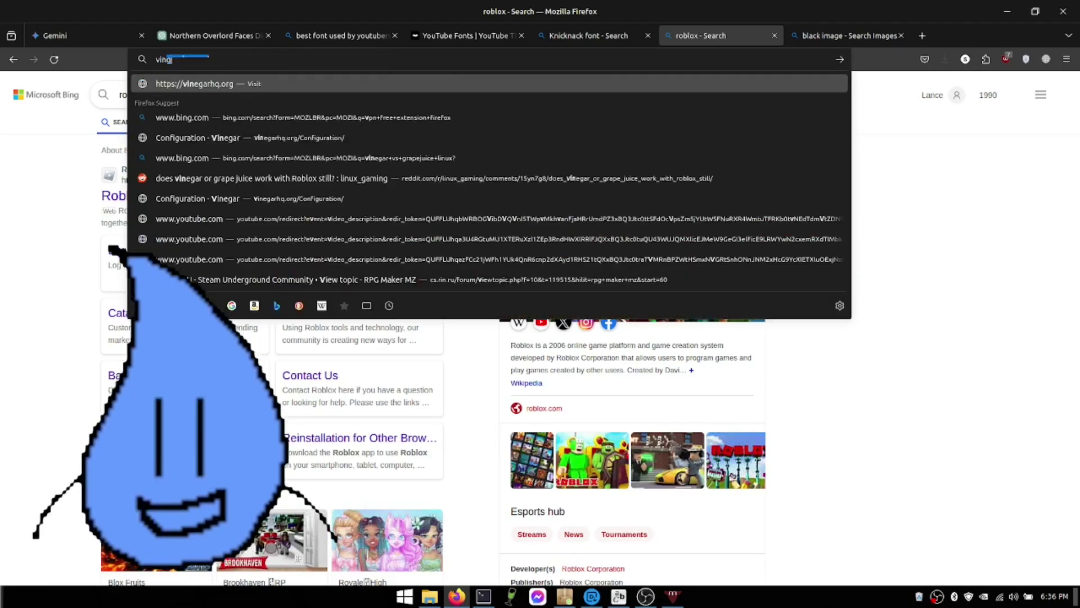
{"action": "type", "text": "egarhq.org/"}
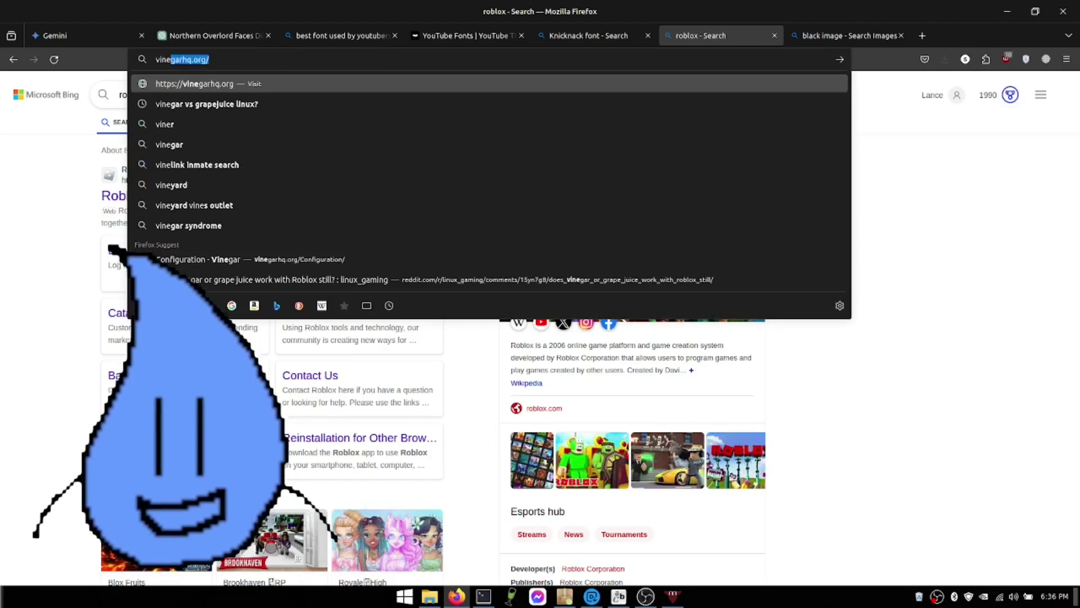
{"action": "key", "text": "Return"}
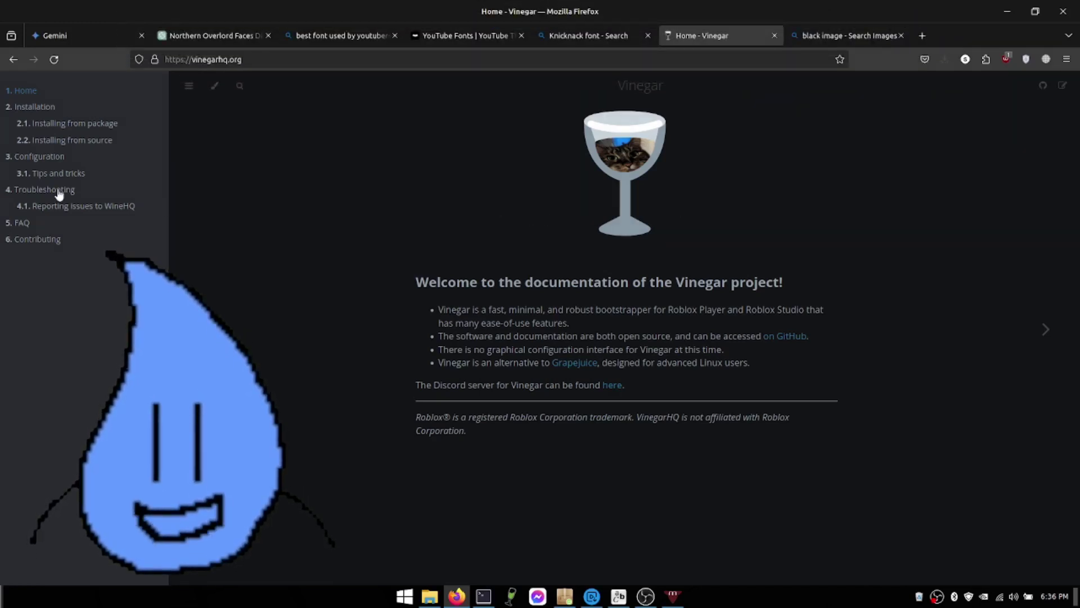
{"action": "left_click", "coordinate": [59, 126]}
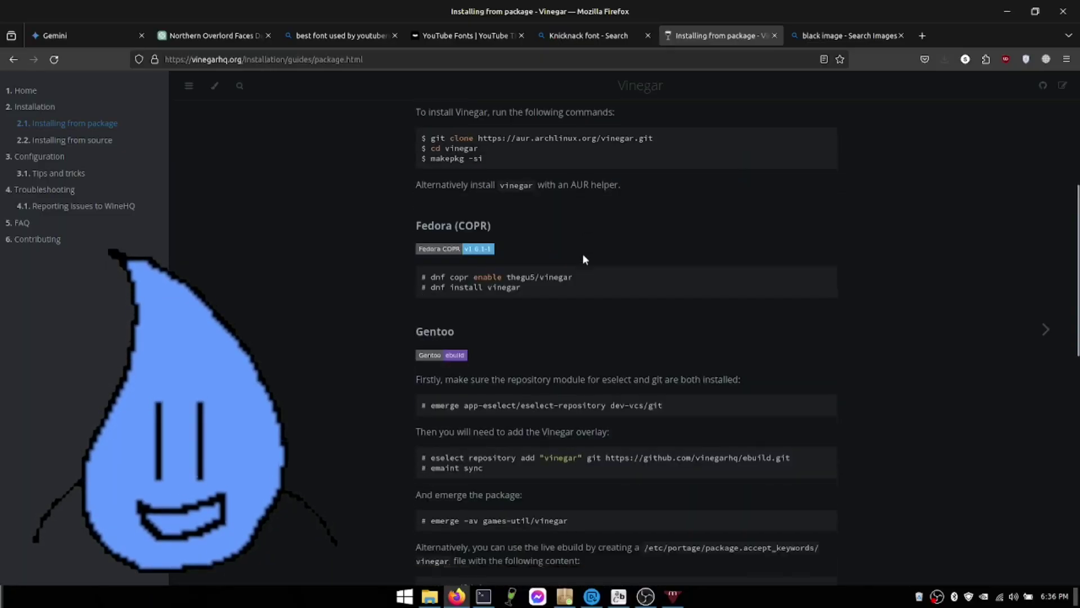
{"action": "scroll", "coordinate": [583, 256], "scroll_direction": "down", "scroll_amount": 6}
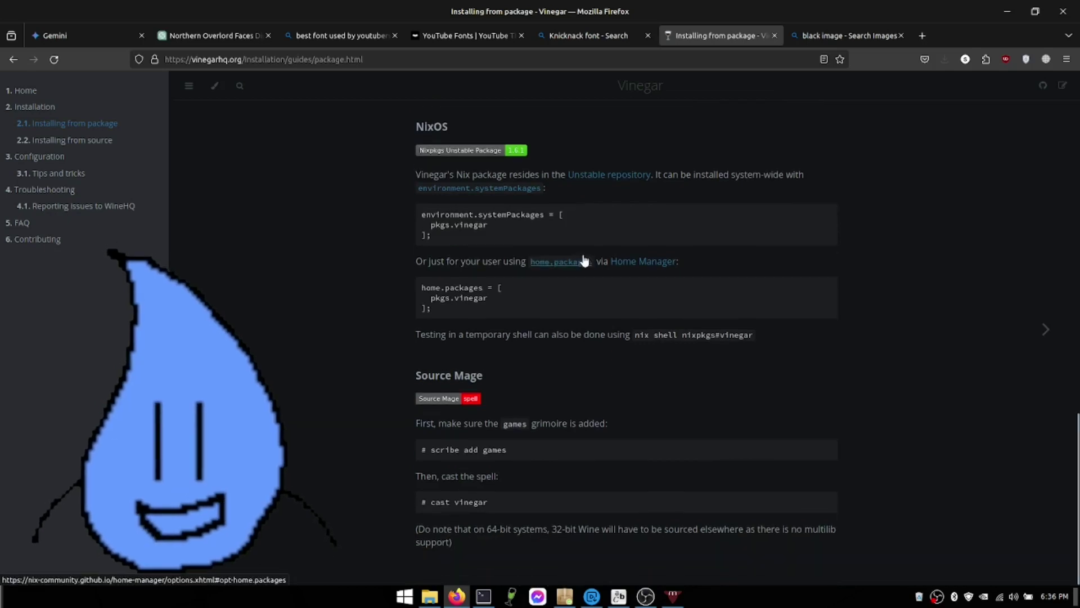
Scroll through the Vinegar 'Installing from package' page.
{"action": "scroll", "coordinate": [583, 257], "scroll_direction": "up", "scroll_amount": 17}
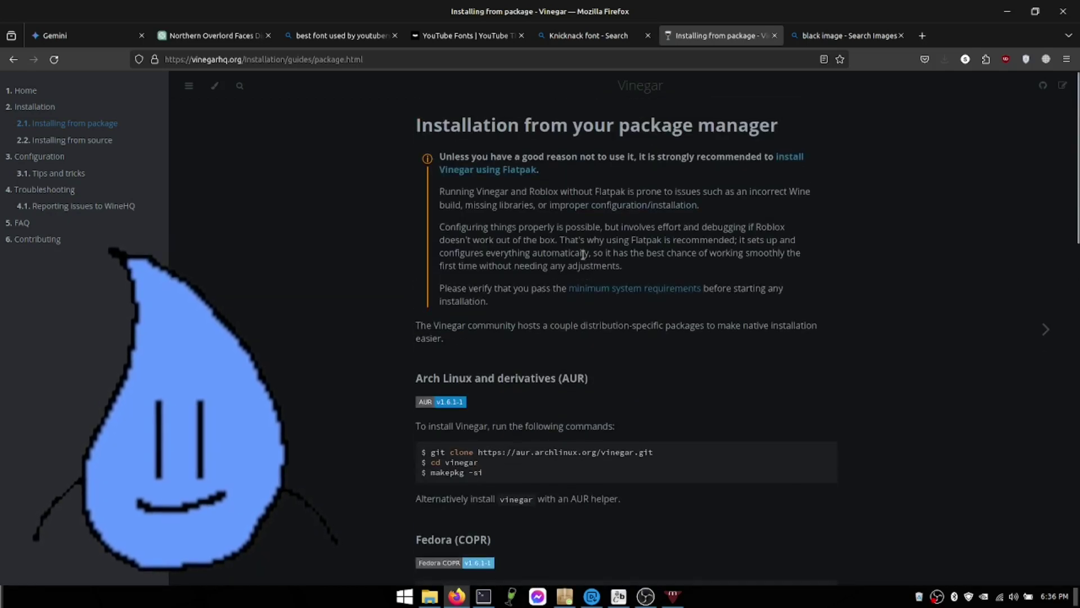
{"action": "scroll", "coordinate": [583, 255], "scroll_direction": "down", "scroll_amount": 6}
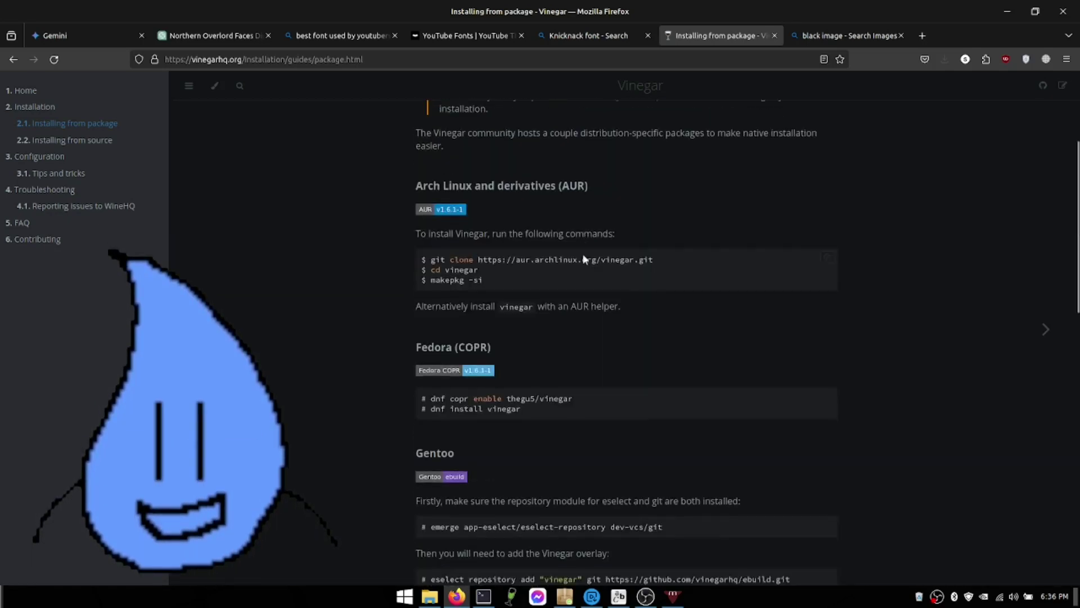
{"action": "scroll", "coordinate": [583, 259], "scroll_direction": "down", "scroll_amount": 8}
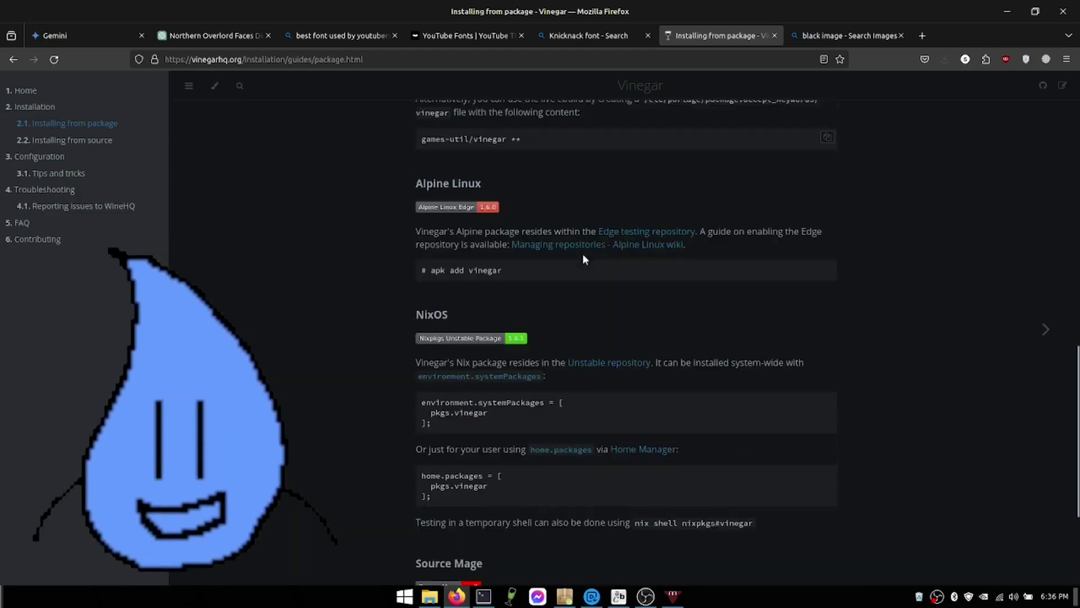
Review the '2.2 Installing from source' guide, return to the package guide, and raise Software Manager.
{"action": "left_click", "coordinate": [93, 140]}
{"action": "scroll", "coordinate": [369, 252], "scroll_direction": "down", "scroll_amount": 3}
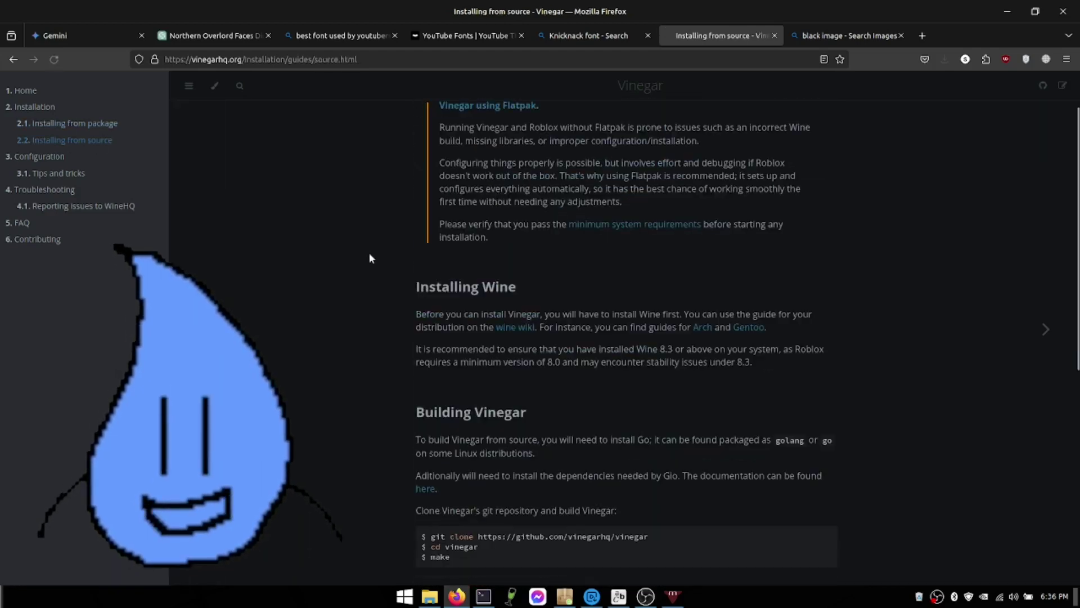
{"action": "scroll", "coordinate": [370, 256], "scroll_direction": "down", "scroll_amount": 3}
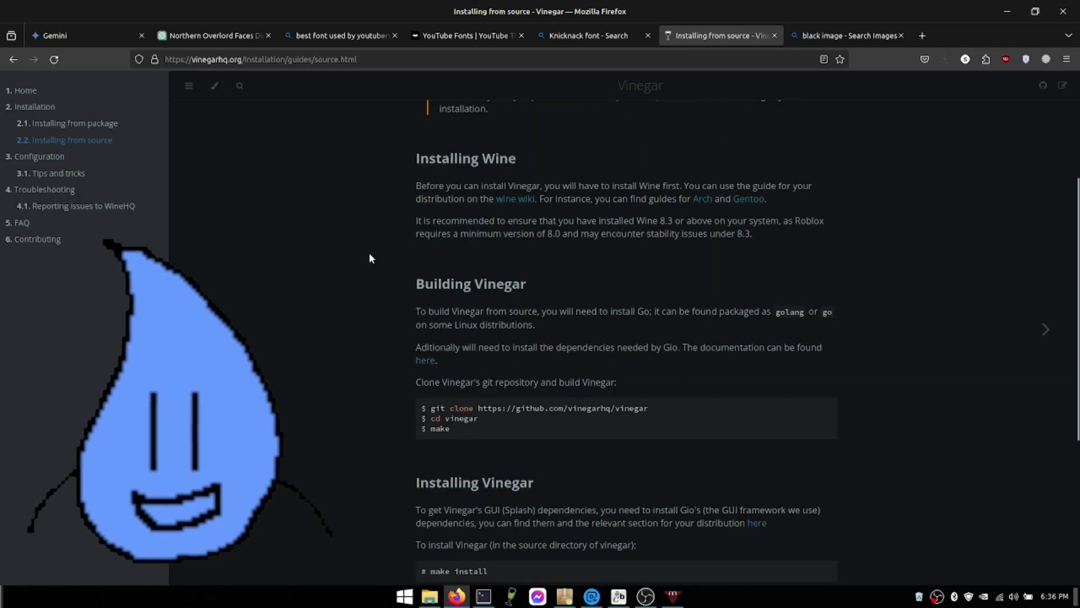
{"action": "scroll", "coordinate": [369, 256], "scroll_direction": "down", "scroll_amount": 4}
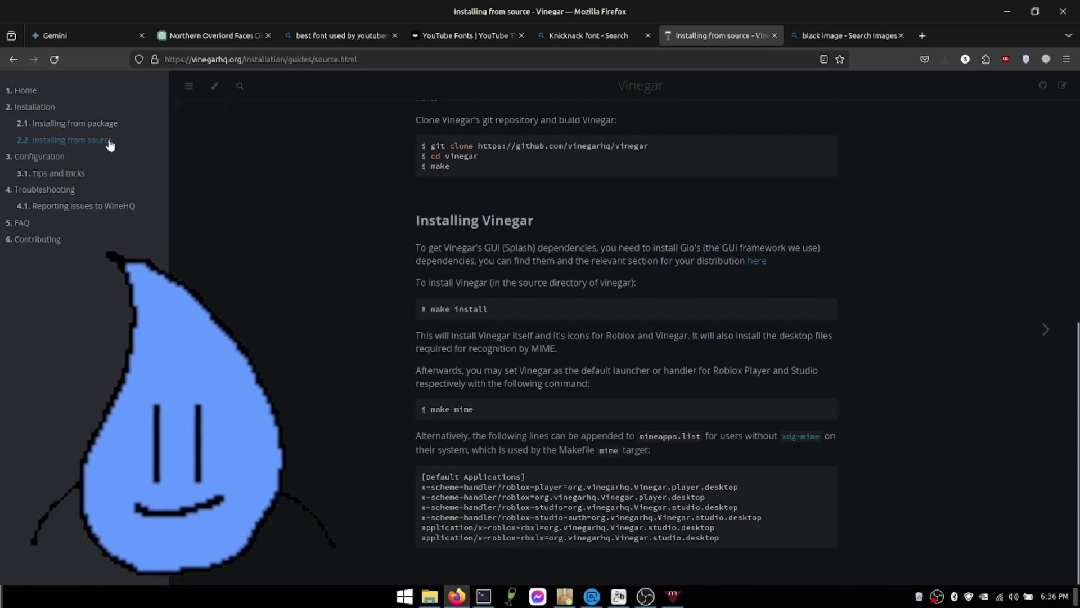
{"action": "left_click", "coordinate": [96, 125]}
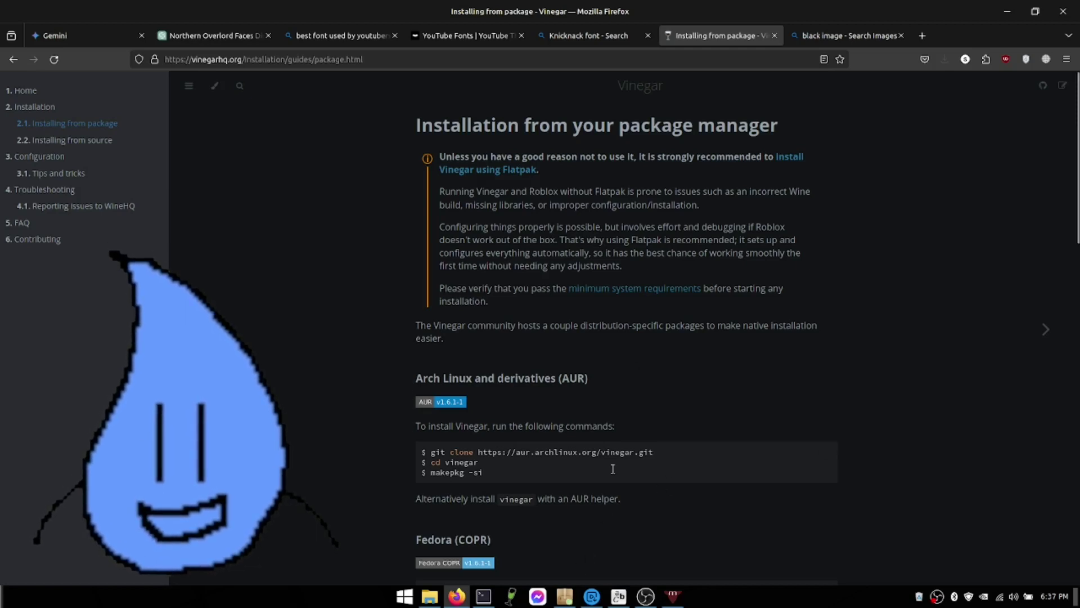
{"action": "left_click", "coordinate": [565, 596]}
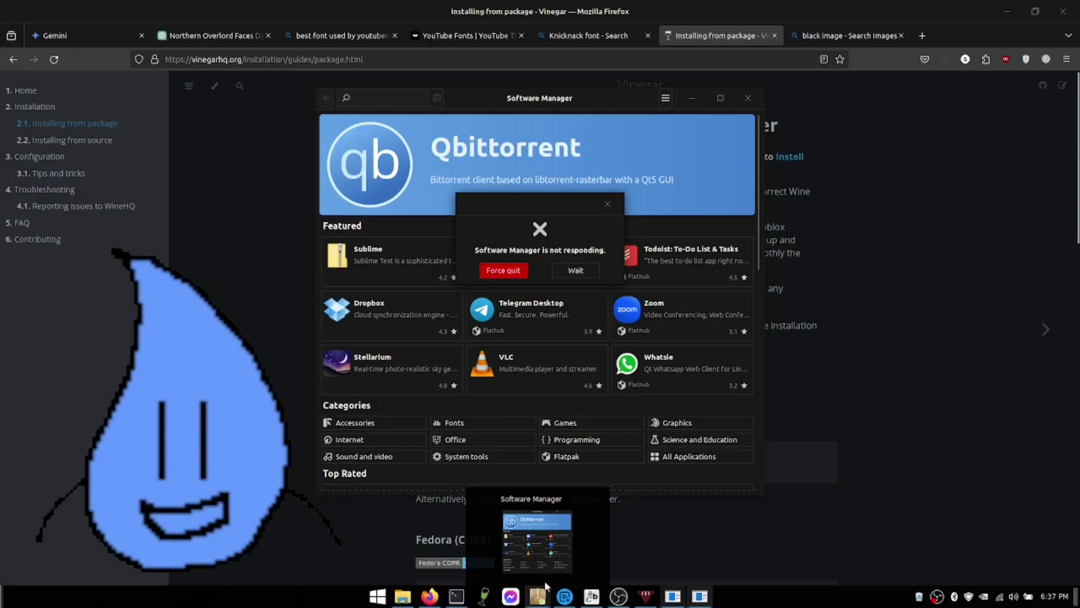
Dismiss the not-responding alert, search for 'vinegar', and open Vinegar's Flathub details page.
{"action": "left_click", "coordinate": [608, 204]}
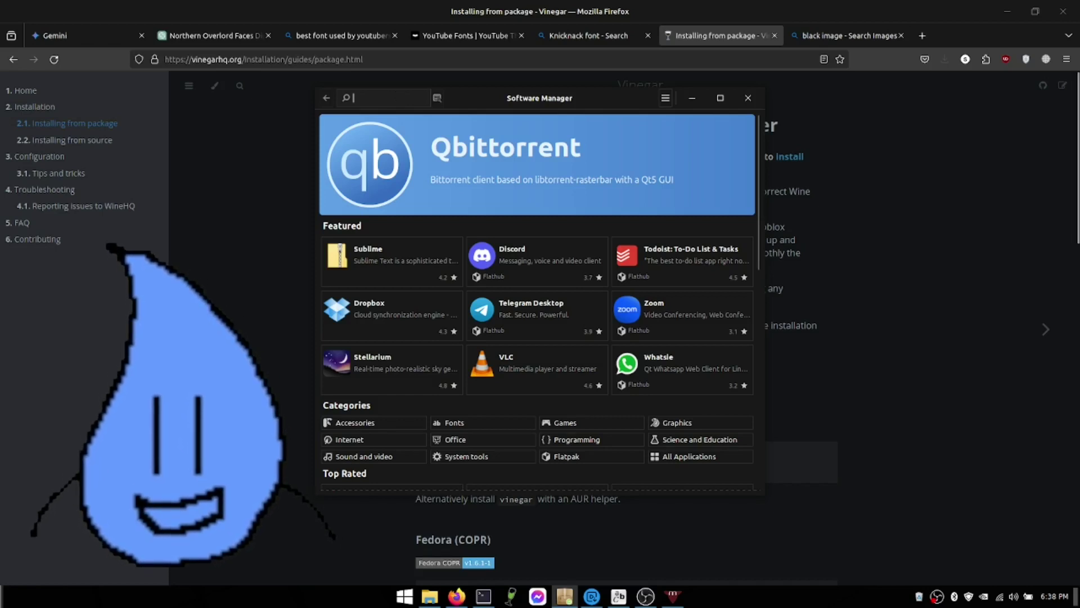
{"action": "type", "text": "vine"}
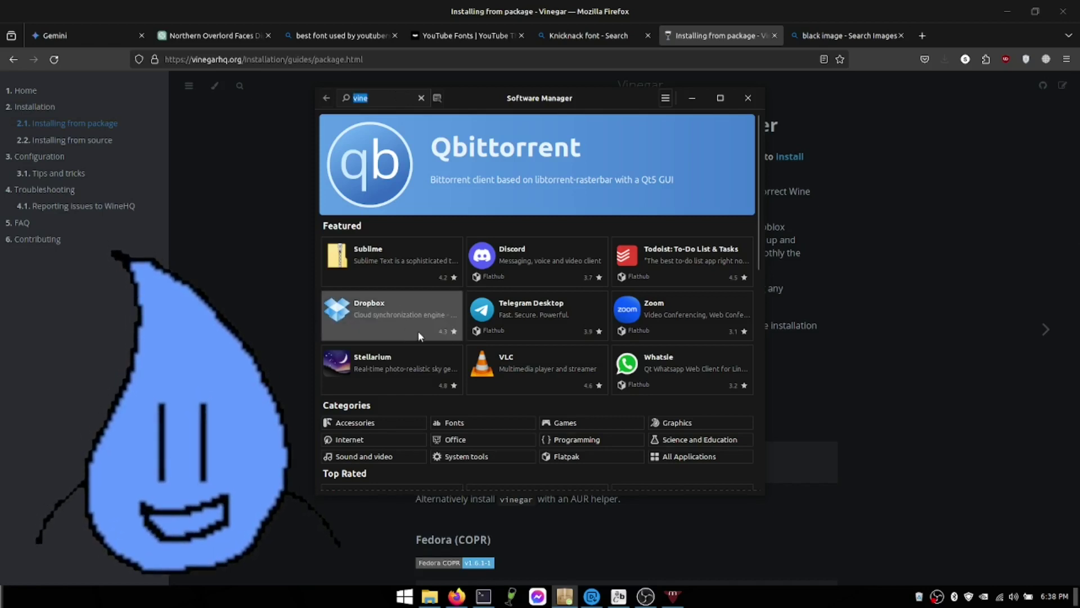
{"action": "type", "text": "gar"}
{"action": "key", "text": "Return"}
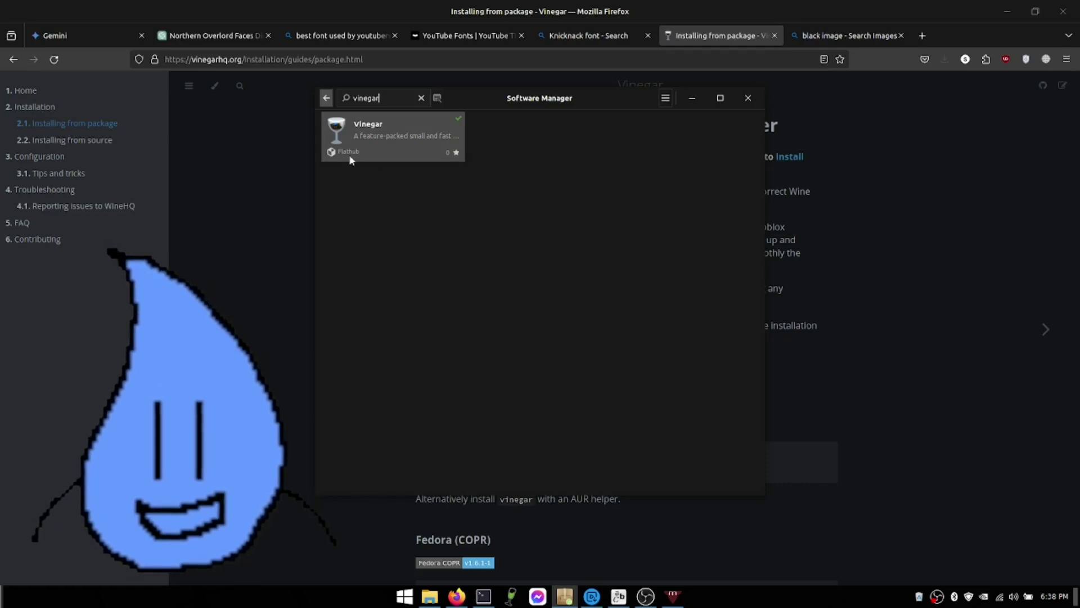
{"action": "left_click", "coordinate": [365, 160]}
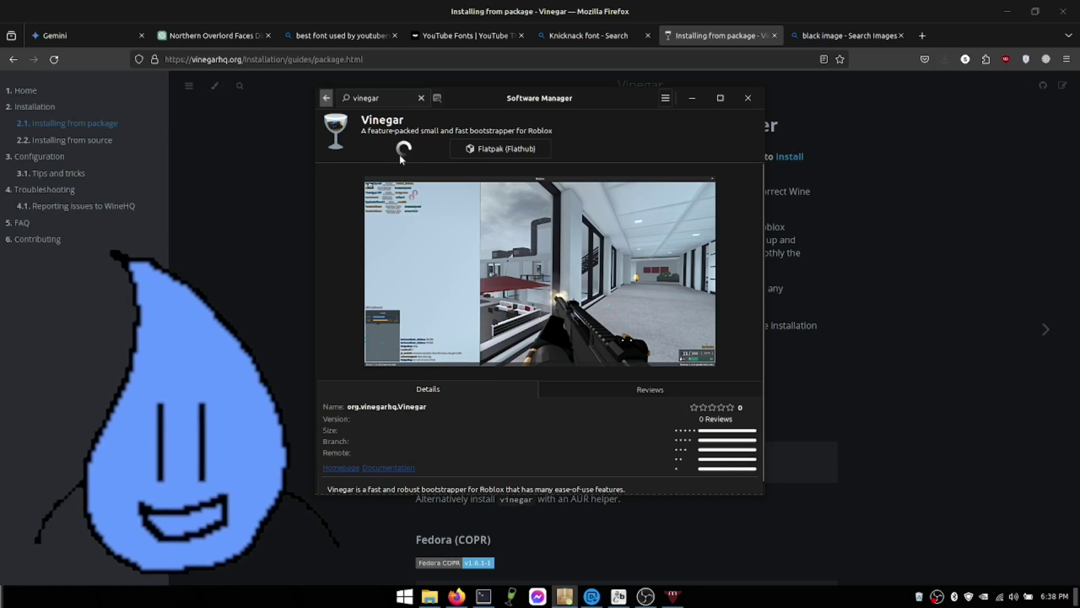
{"action": "left_click", "coordinate": [405, 596]}
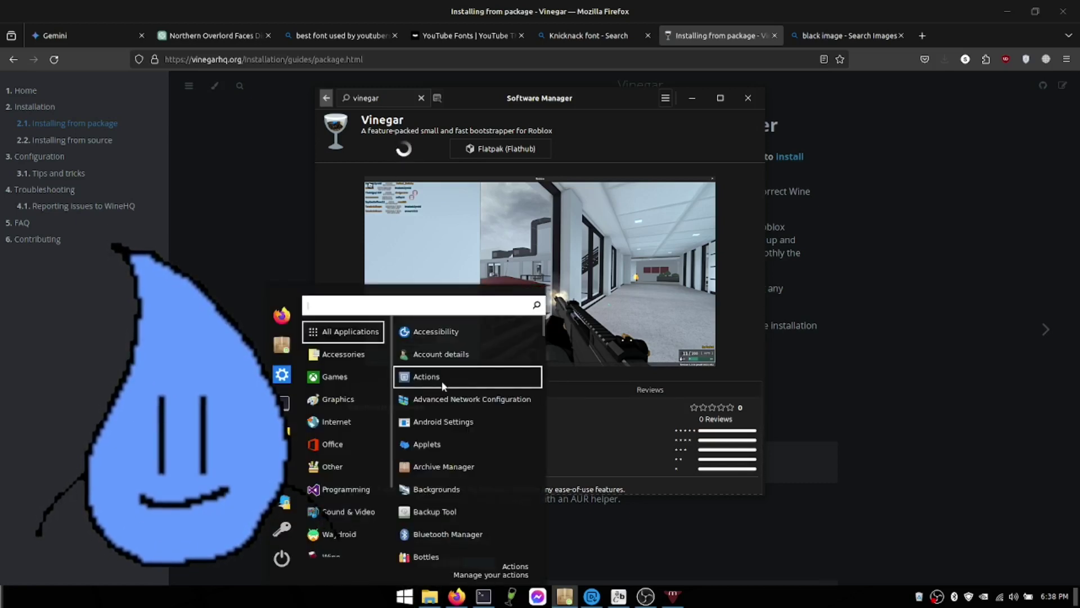
Search the Mint menu for 'vine' and launch Vinegar.
{"action": "type", "text": "vine"}
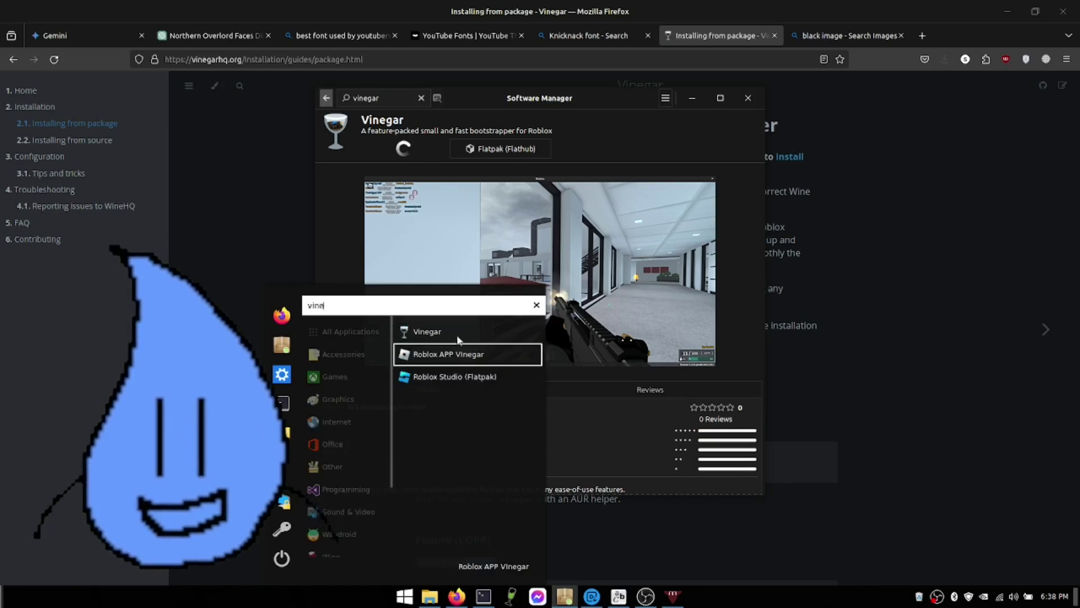
{"action": "left_click", "coordinate": [429, 334]}
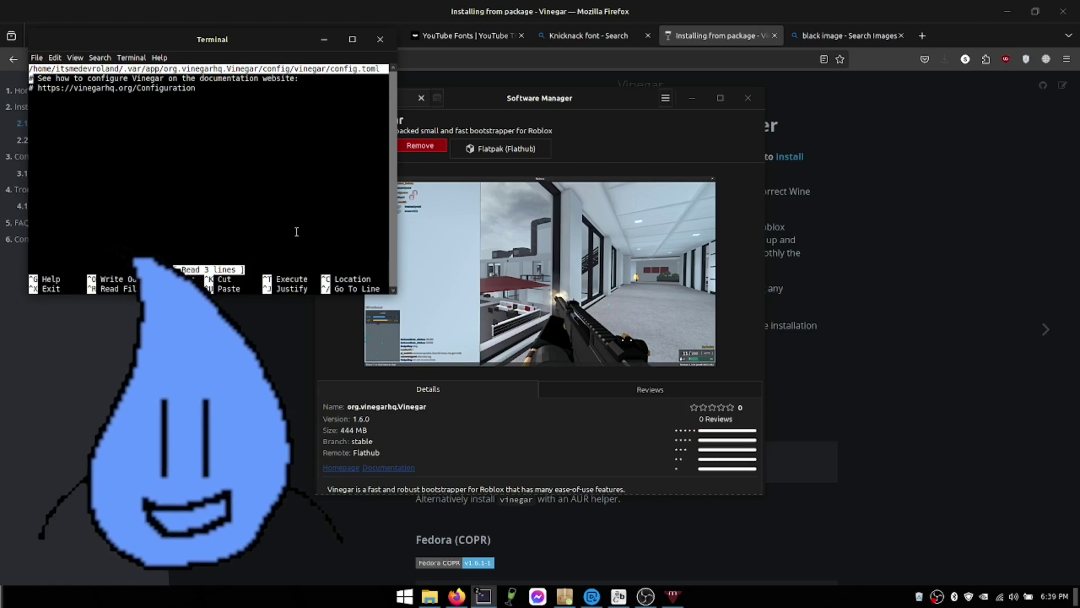
Switch to the other terminal, type 'cy and', and paste the copied text into its shell.
{"action": "key", "text": "ctrl+c"}
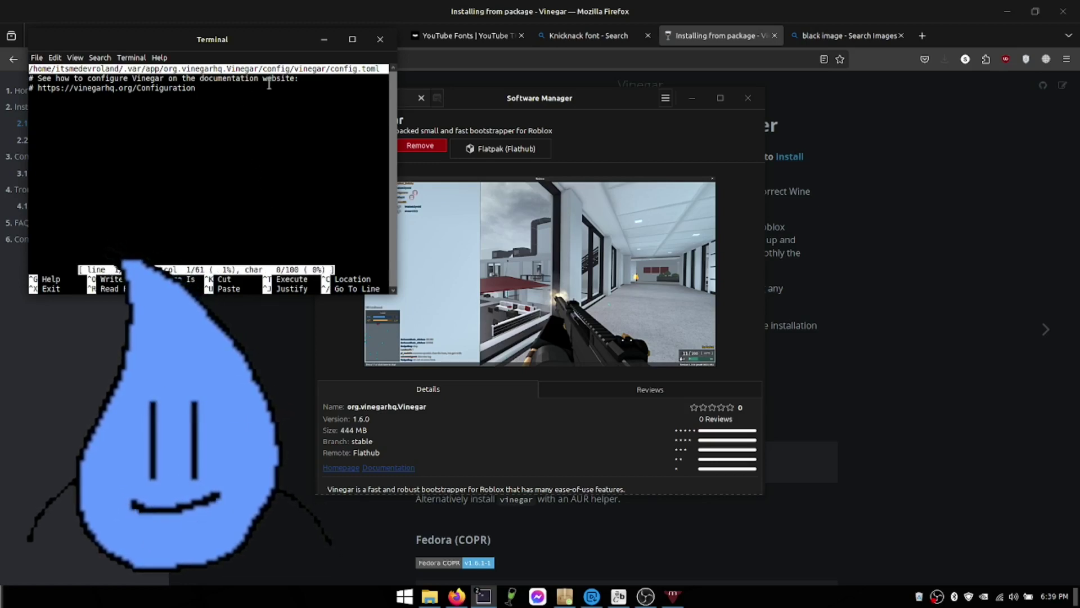
{"action": "mouse_move", "coordinate": [483, 596]}
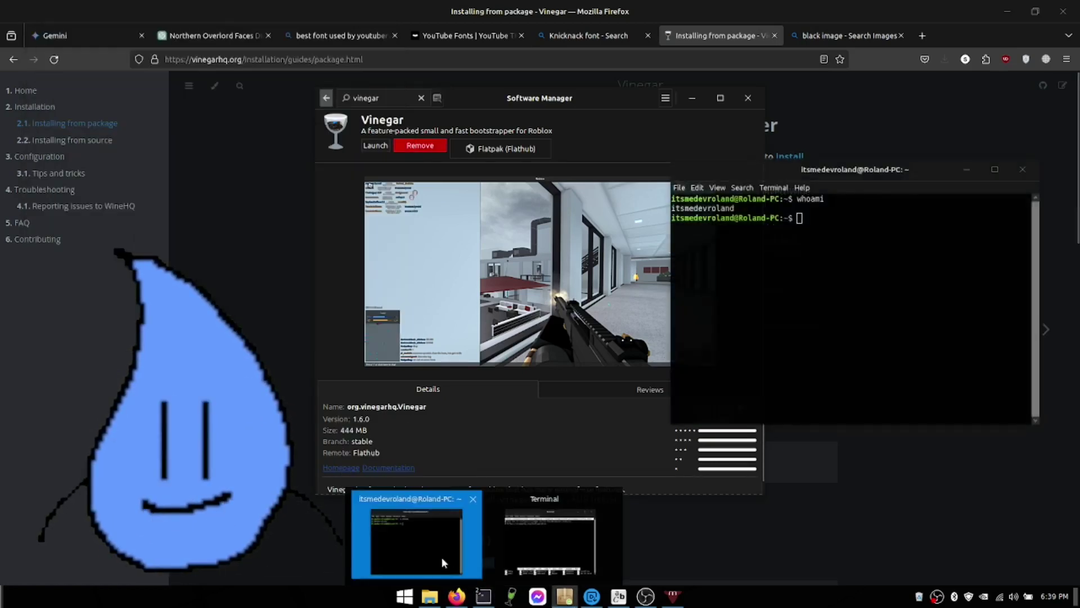
{"action": "left_click", "coordinate": [441, 557]}
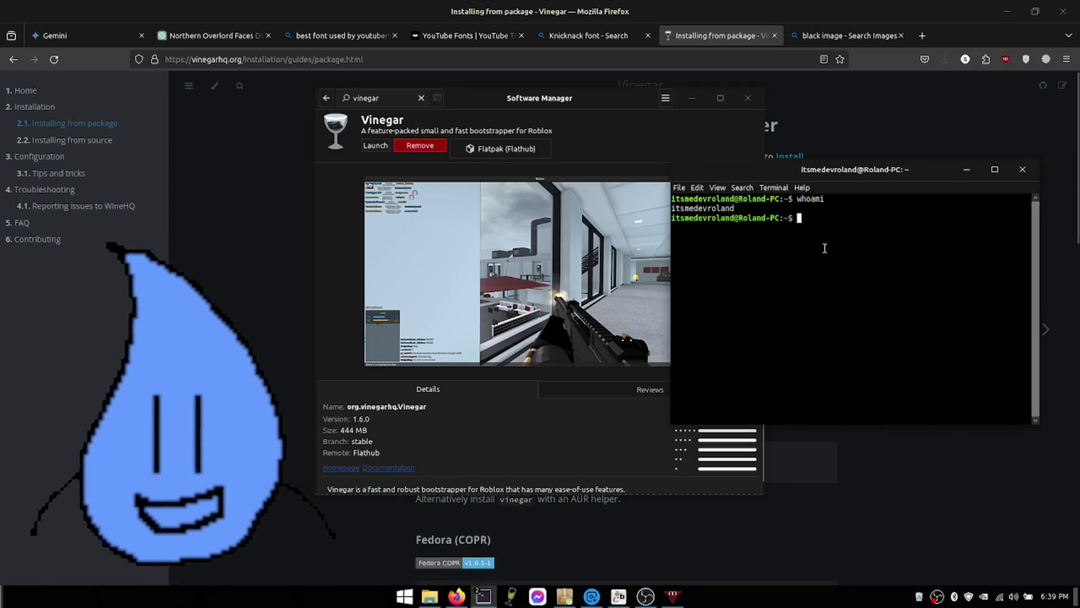
{"action": "type", "text": "cy an"}
{"action": "type", "text": "d"}
{"action": "right_click", "coordinate": [868, 230]}
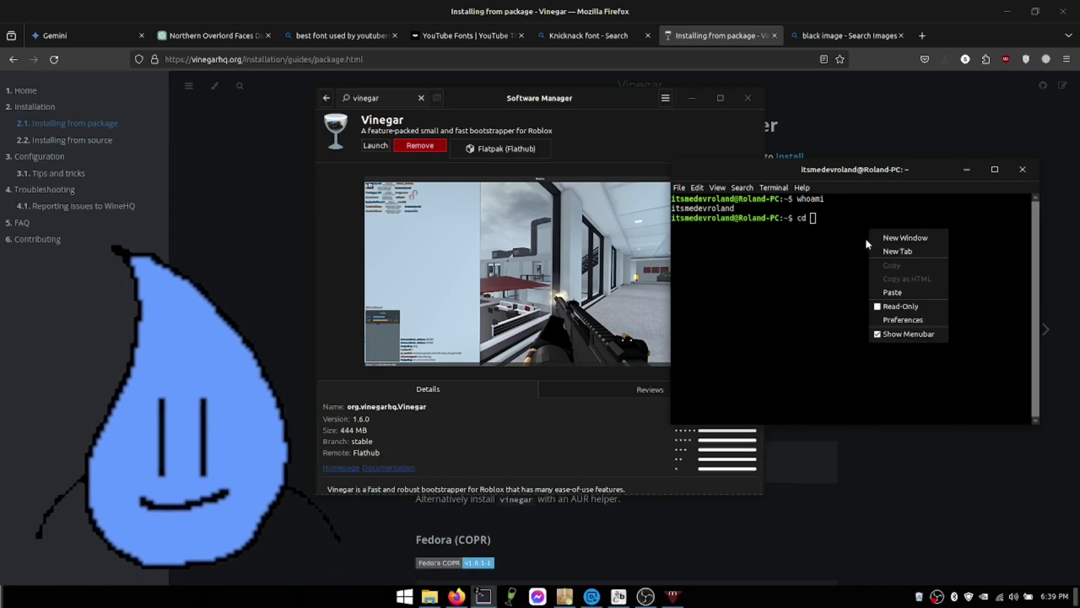
{"action": "left_click", "coordinate": [894, 292]}
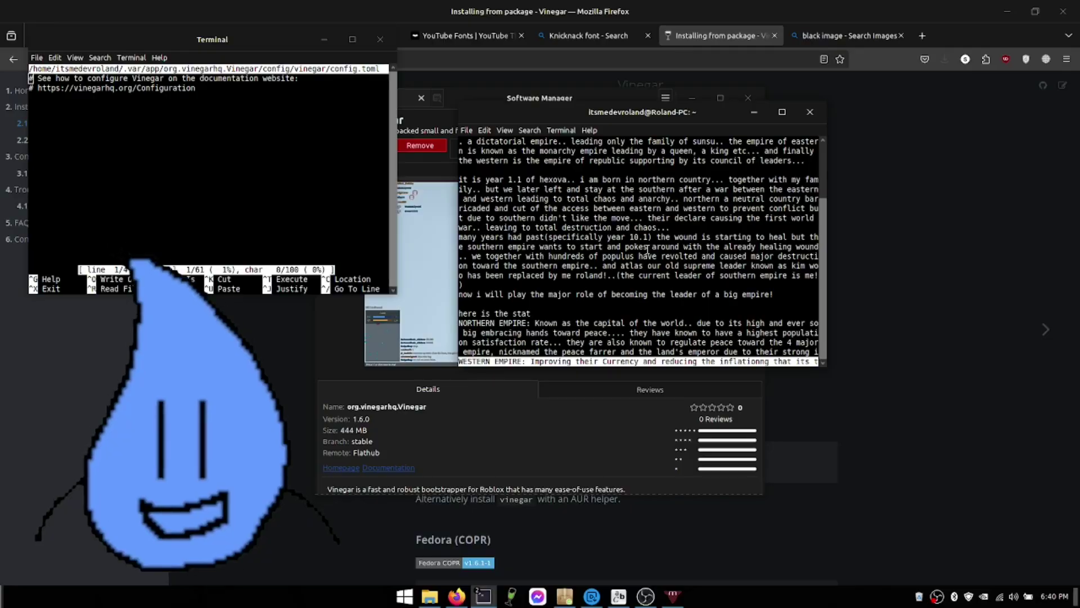
Close the cluttered terminal, open a new Terminal window, and return to Firefox.
{"action": "left_click", "coordinate": [810, 111]}
{"action": "right_click", "coordinate": [488, 602]}
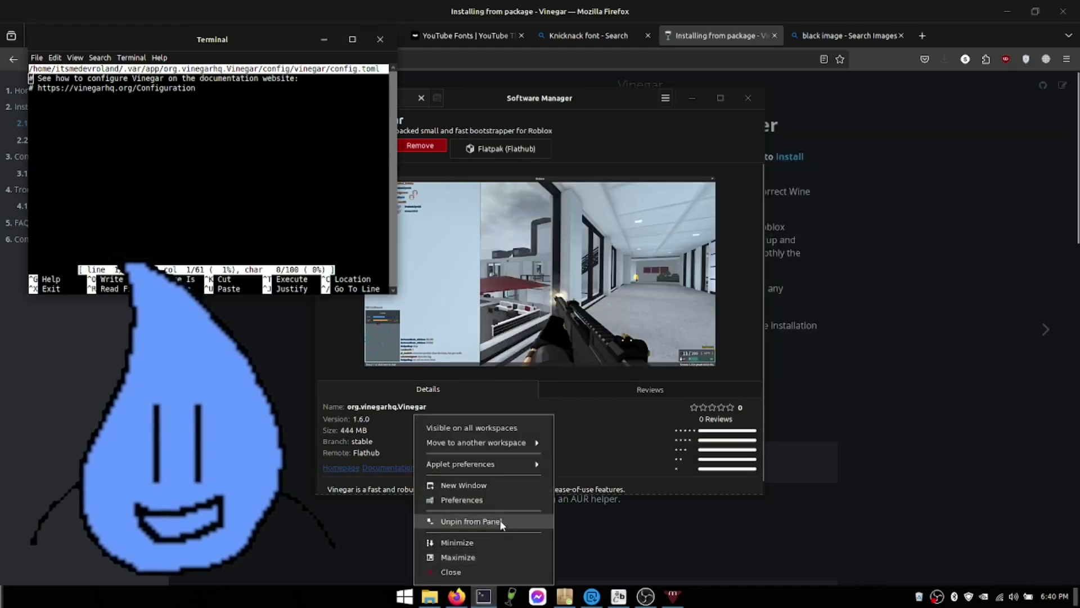
{"action": "left_click", "coordinate": [419, 483]}
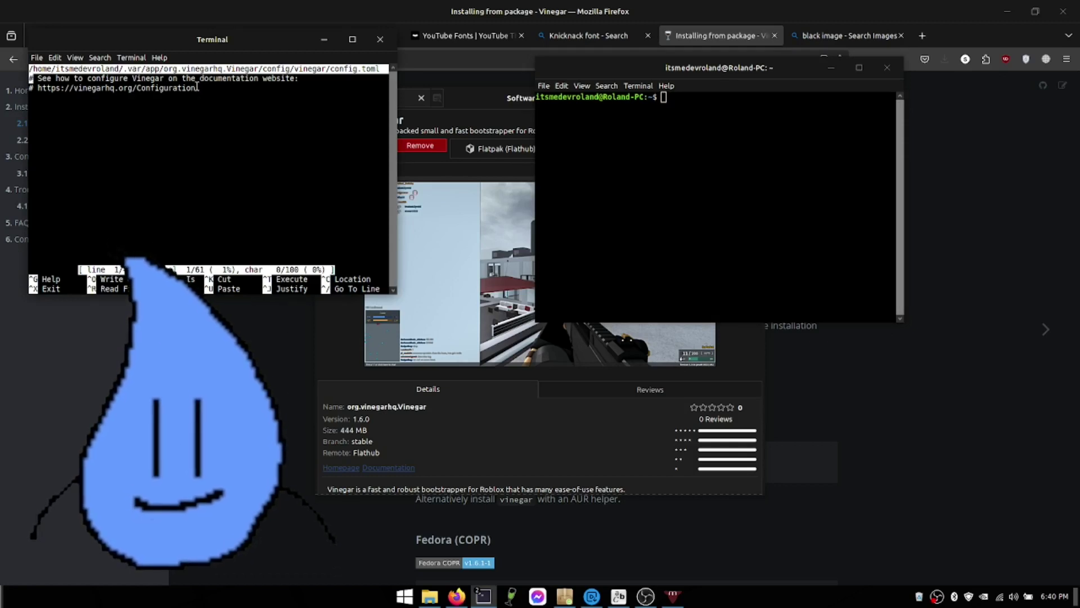
{"action": "key", "text": "alt+Tab"}
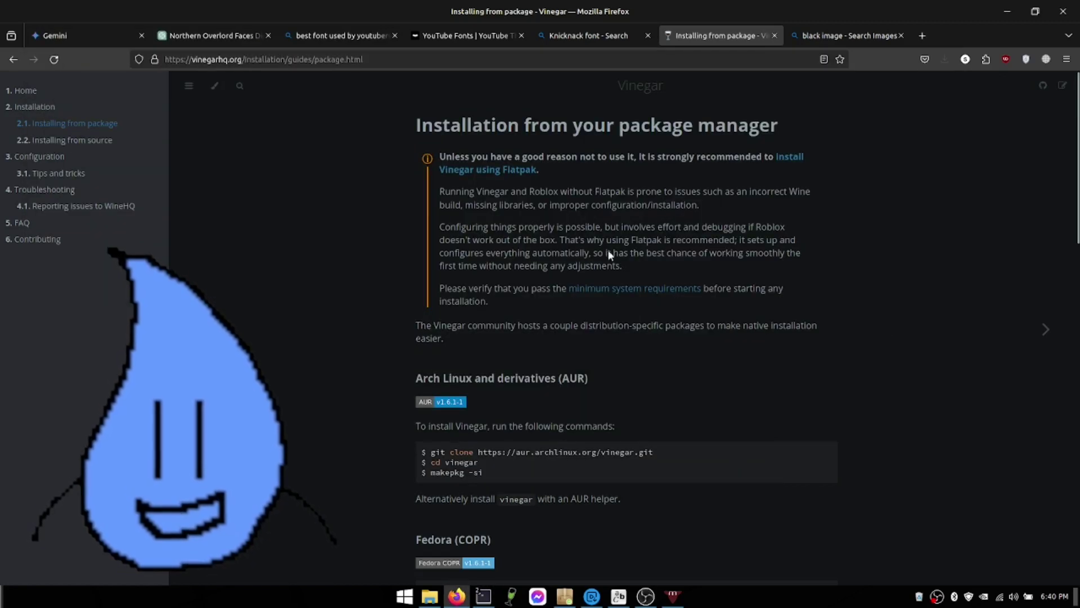
Switch to the black image tab and move the nano config editor beside Firefox.
{"action": "left_click", "coordinate": [835, 34]}
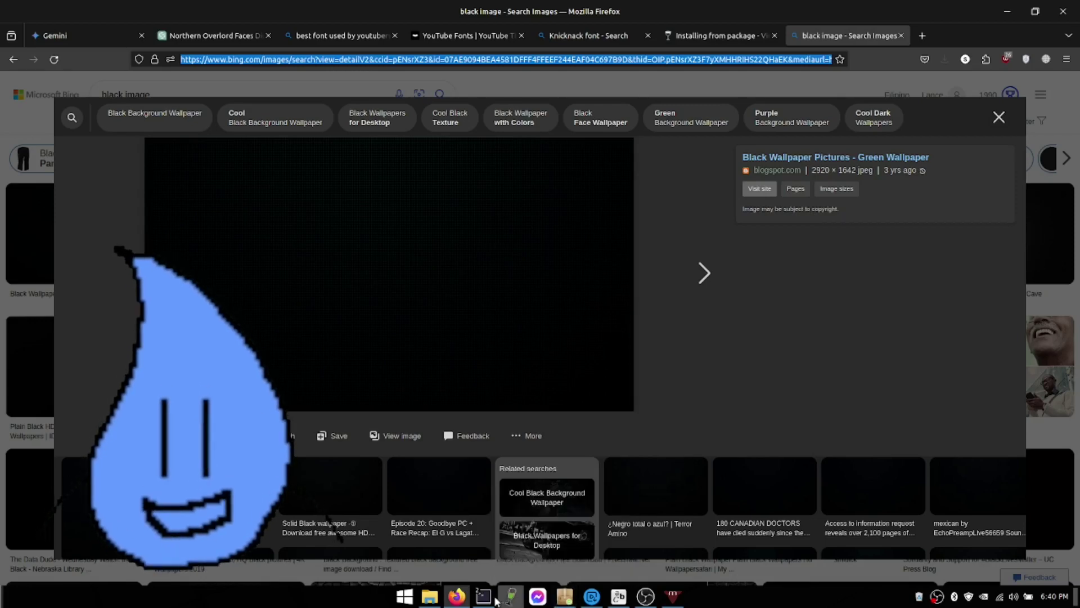
{"action": "mouse_move", "coordinate": [484, 596]}
{"action": "left_click", "coordinate": [411, 523]}
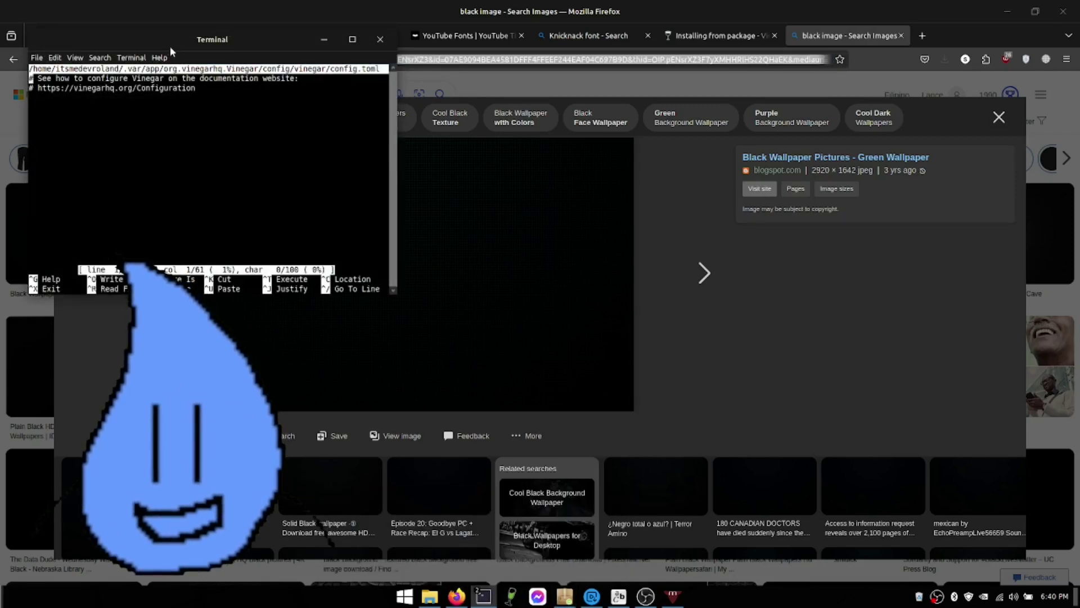
{"action": "left_click_drag", "start_coordinate": [234, 40], "coordinate": [272, 109]}
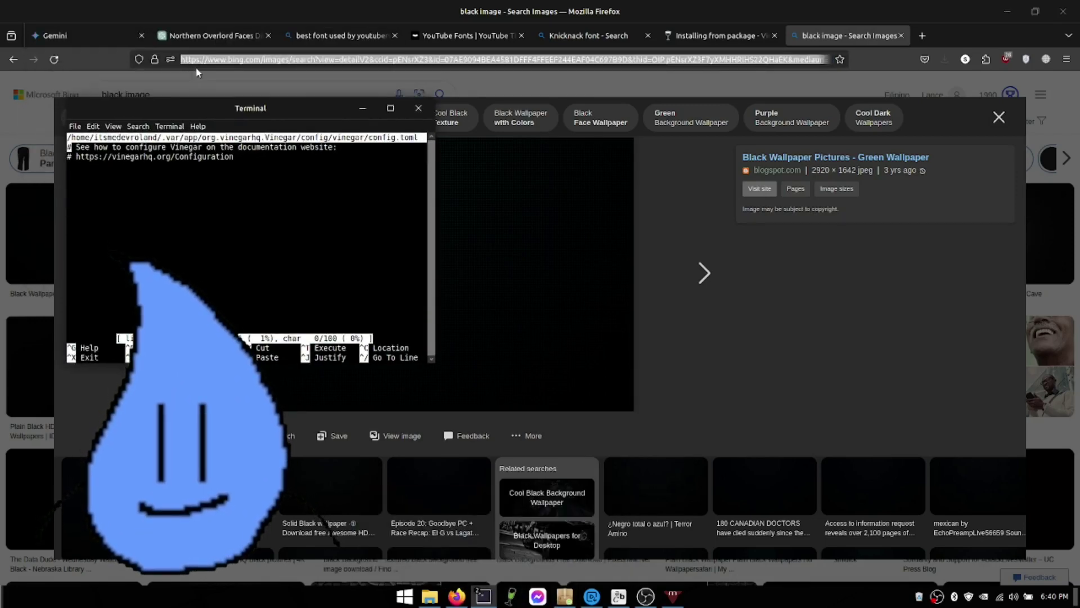
{"action": "key", "text": "Return"}
{"action": "key", "text": "BackSpace"}
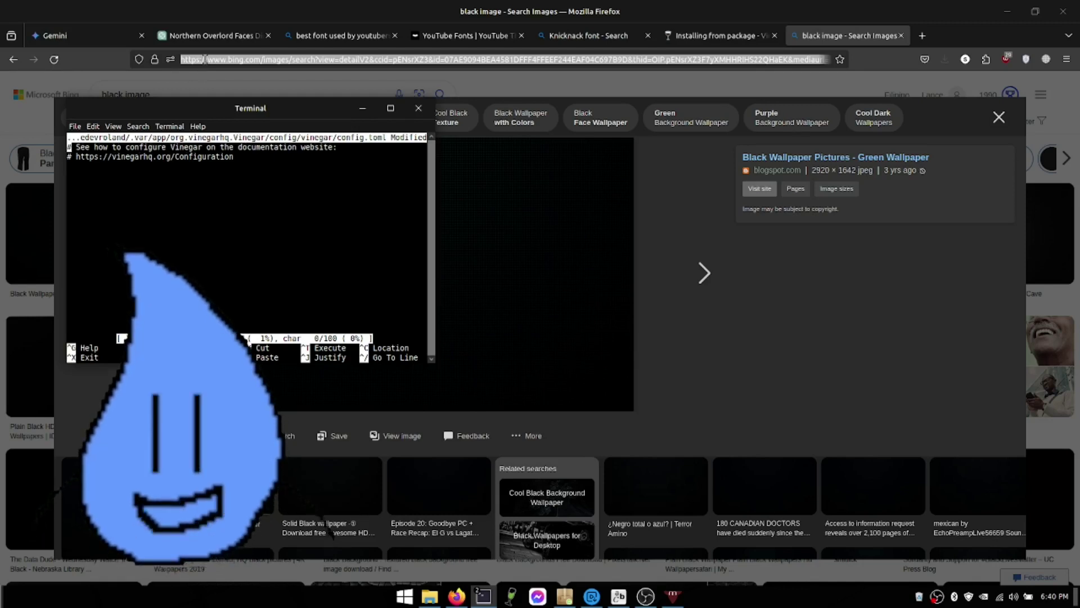
Enter vinegarhq.org/Configuration/ in the Firefox address bar and load it.
{"action": "left_click", "coordinate": [204, 60]}
{"action": "type", "text": "vin"}
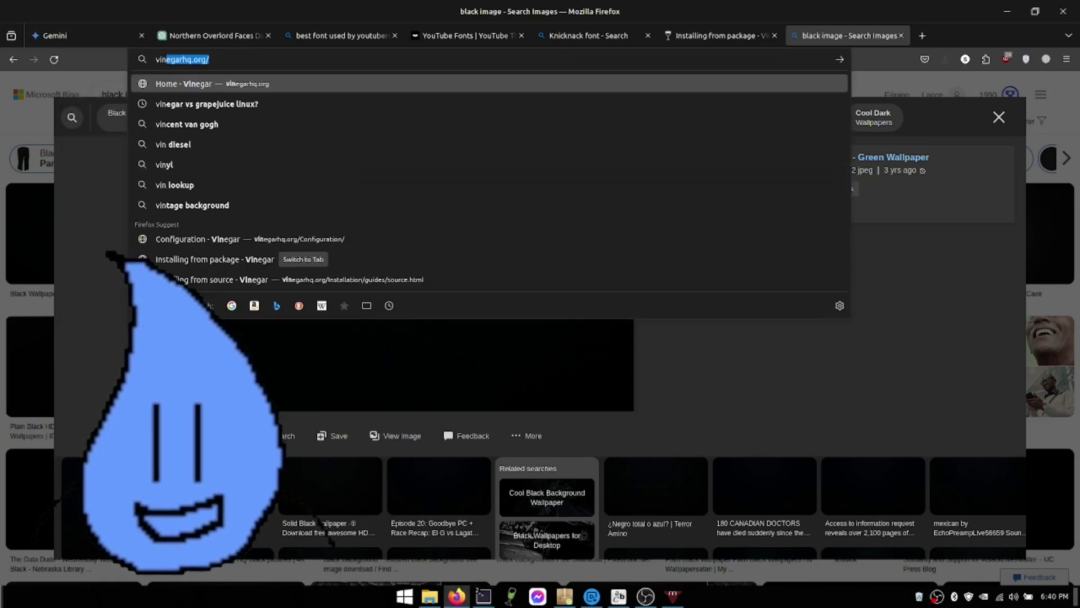
{"action": "key", "text": "BackSpace"}
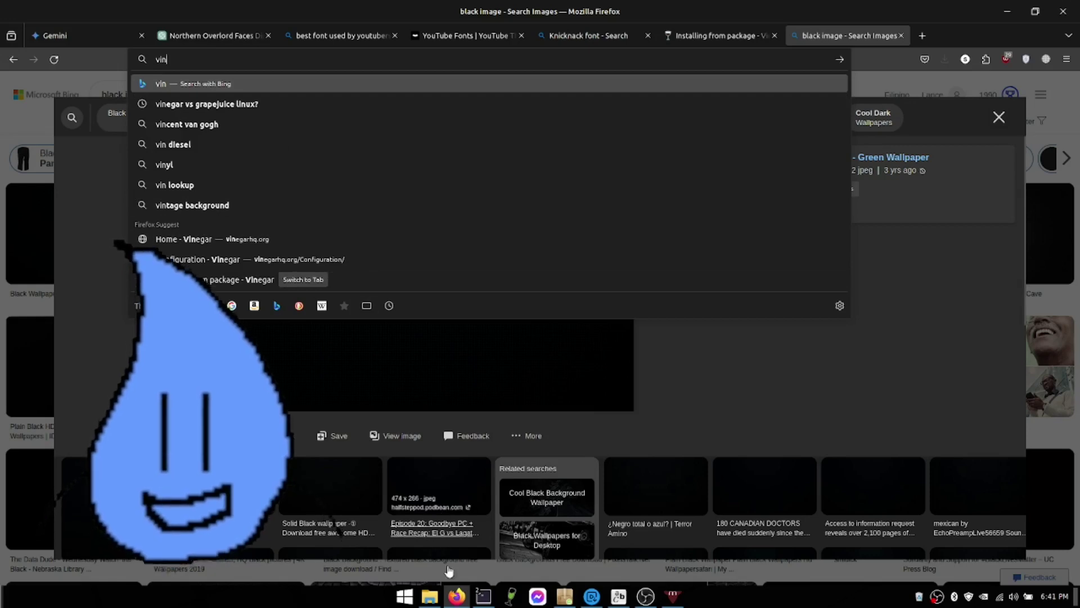
{"action": "mouse_move", "coordinate": [483, 596]}
{"action": "mouse_move", "coordinate": [444, 531]}
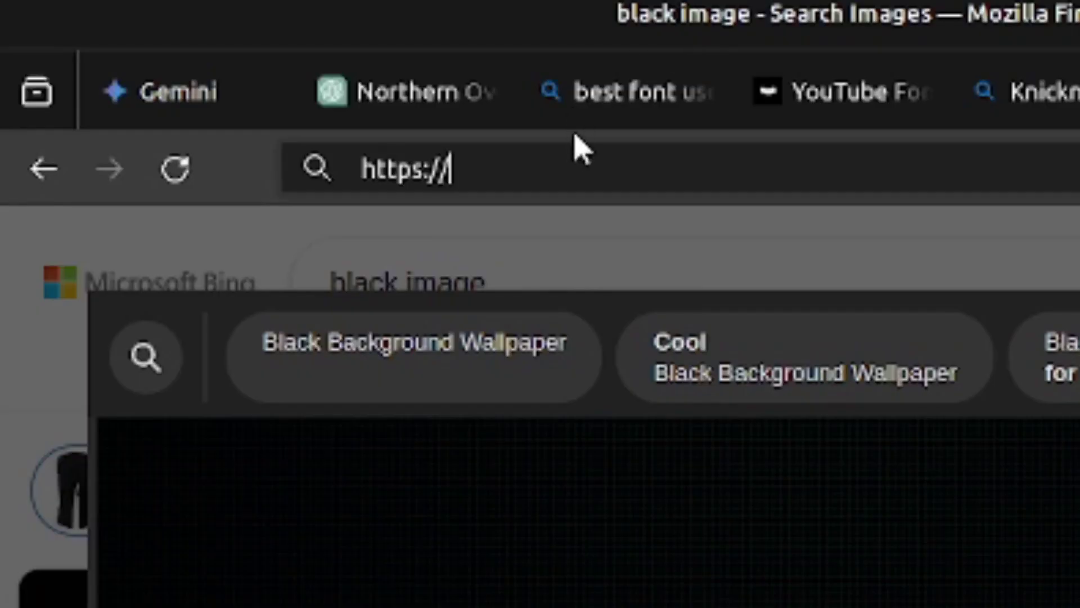
{"action": "type", "text": "v"}
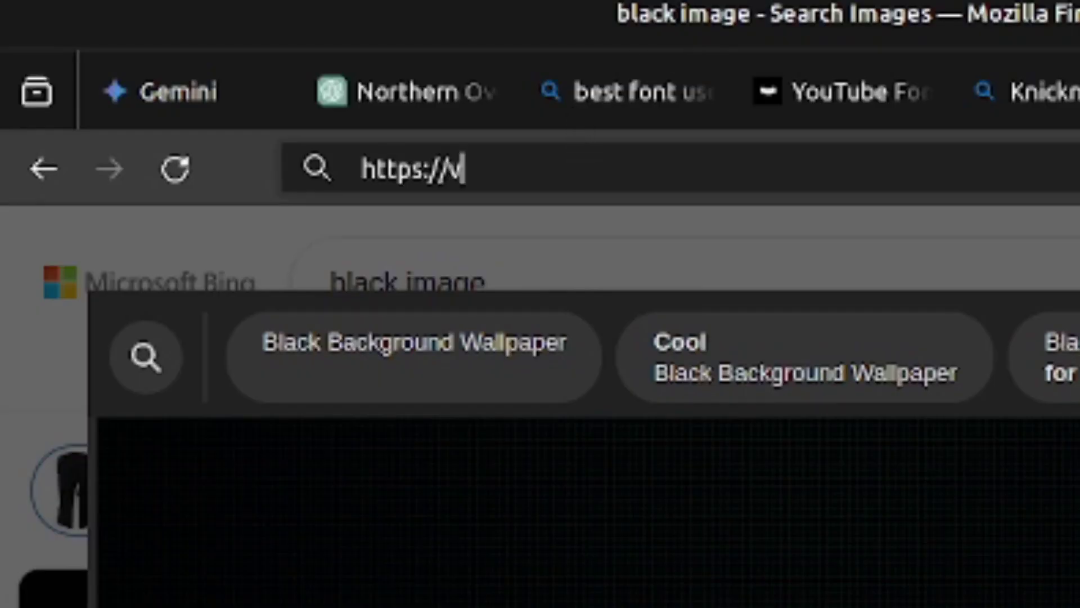
{"action": "type", "text": "inegarhq."}
{"action": "key", "text": "BackSpace"}
{"action": "type", "text": "hq.or"}
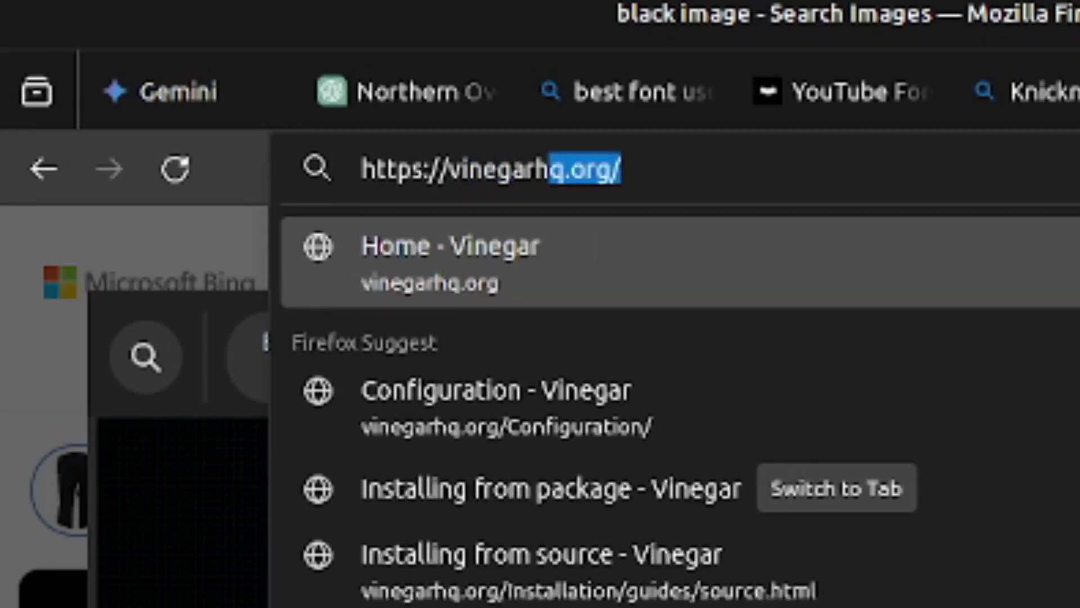
{"action": "type", "text": "g/"}
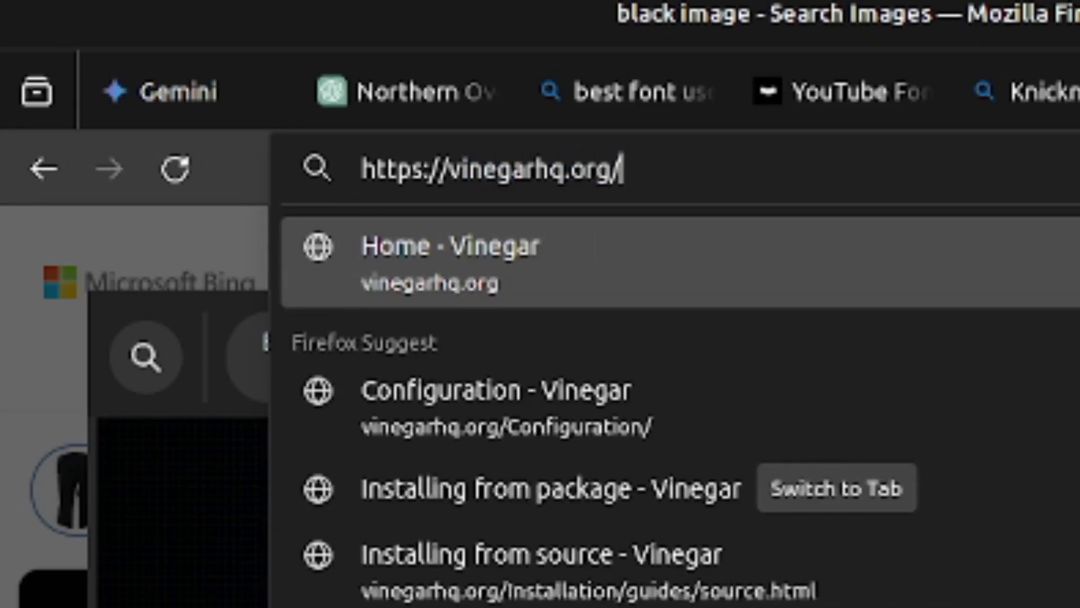
{"action": "type", "text": "COnfigur"}
{"action": "key", "text": "BackSpace"}
{"action": "key", "text": "BackSpace"}
{"action": "key", "text": "BackSpace"}
{"action": "key", "text": "BackSpace"}
{"action": "key", "text": "BackSpace"}
{"action": "key", "text": "BackSpace"}
{"action": "key", "text": "BackSpace"}
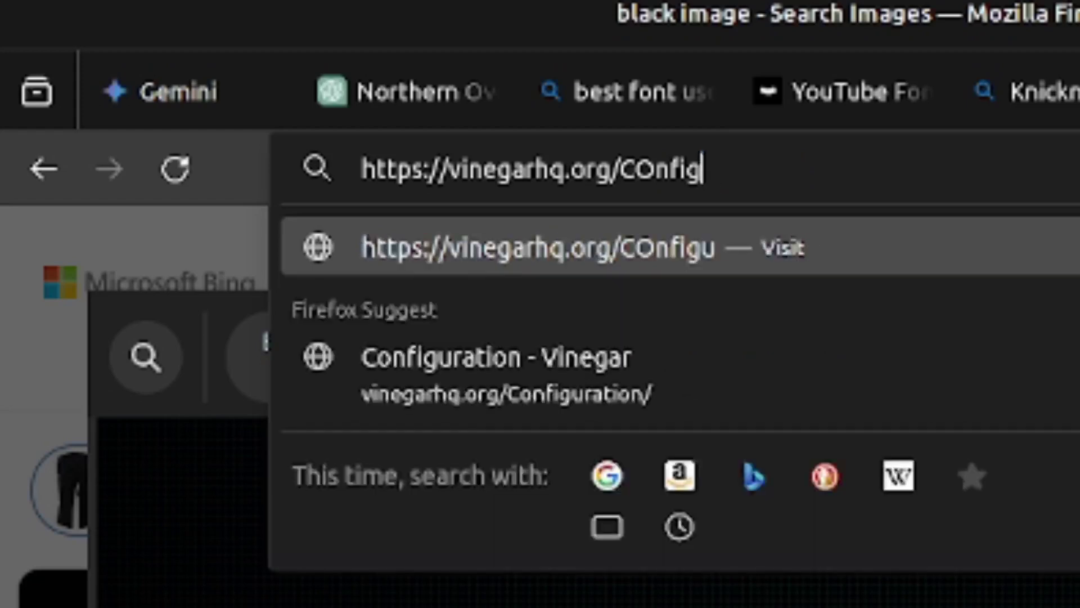
{"action": "key", "text": "BackSpace"}
{"action": "type", "text": "onf"}
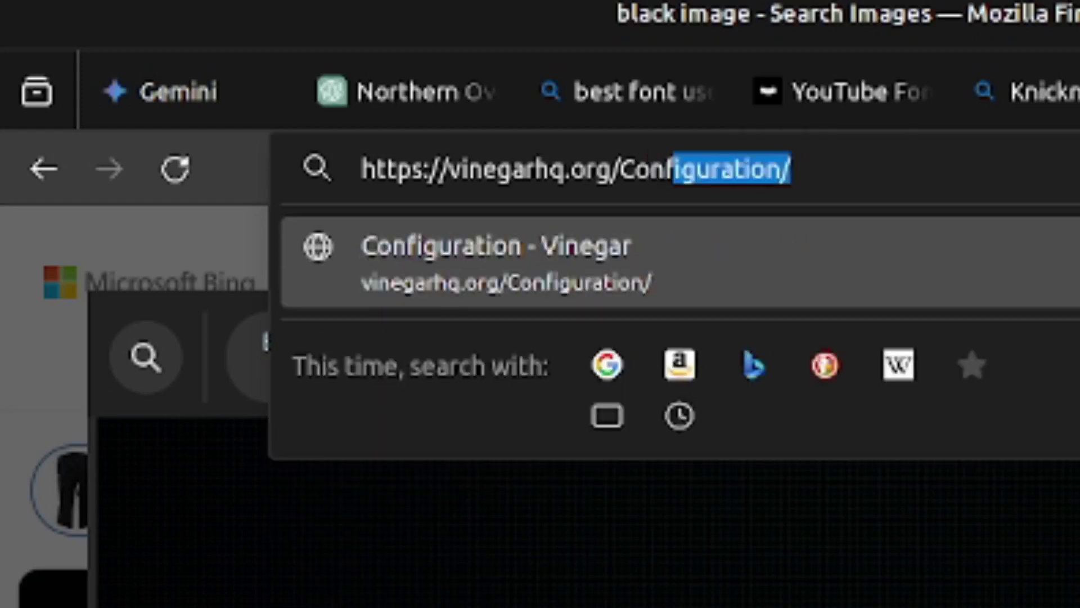
{"action": "type", "text": "iguration/"}
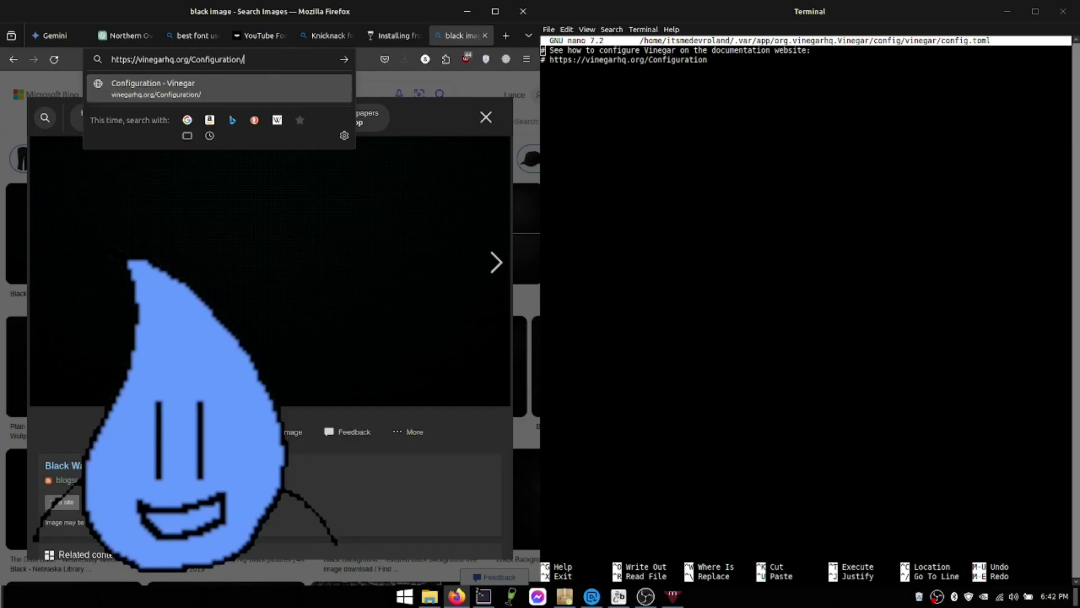
{"action": "key", "text": "Return"}
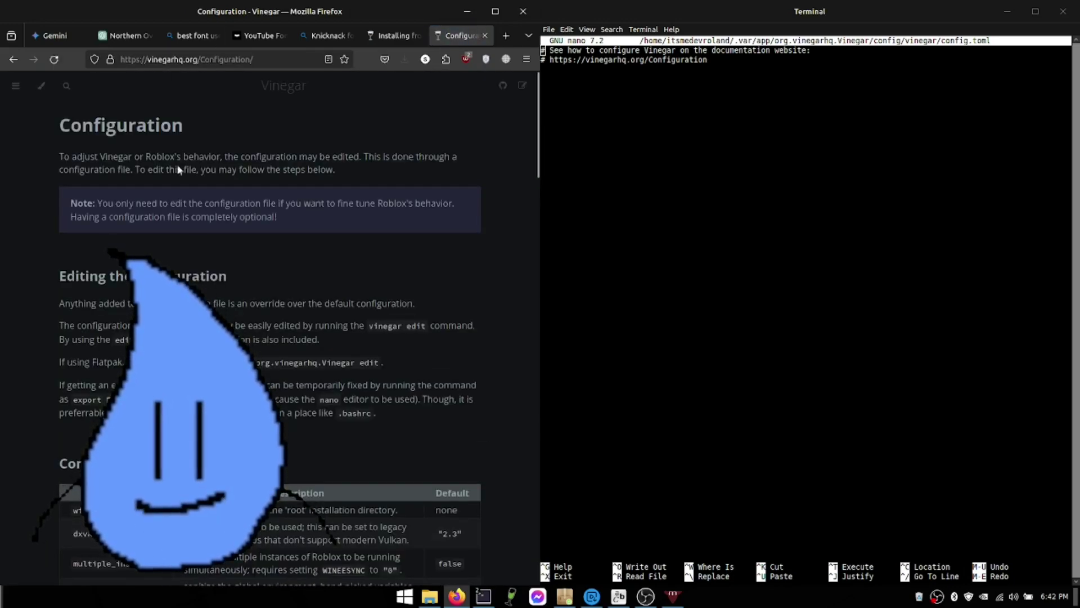
Scroll through the Configuration page's option tables and back, then close the nano editor window.
{"action": "scroll", "coordinate": [179, 170], "scroll_direction": "down", "scroll_amount": 10}
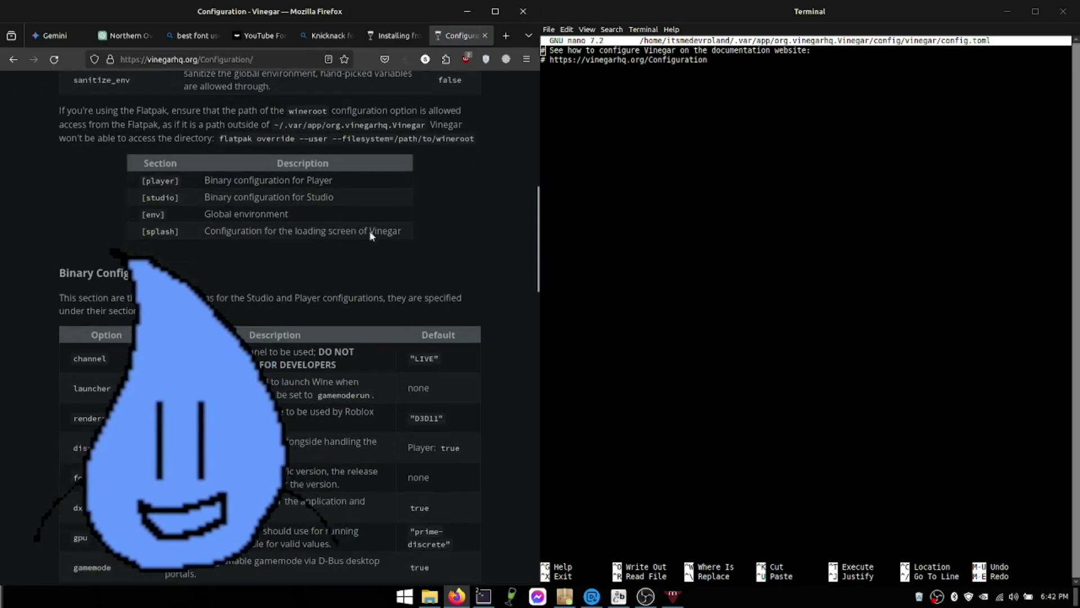
{"action": "scroll", "coordinate": [371, 236], "scroll_direction": "down", "scroll_amount": 20}
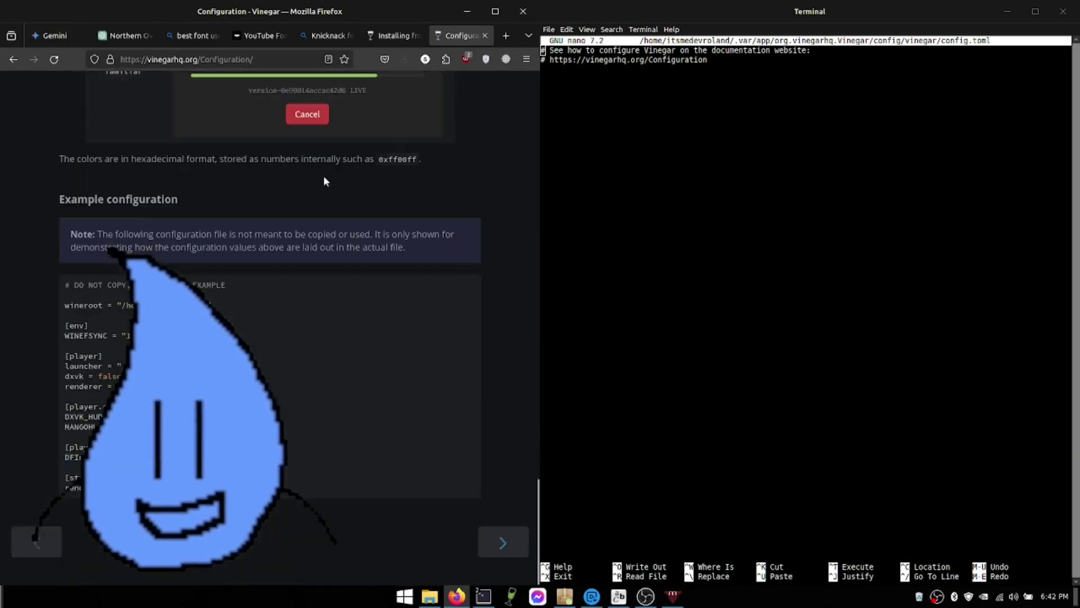
{"action": "scroll", "coordinate": [185, 200], "scroll_direction": "up", "scroll_amount": 5}
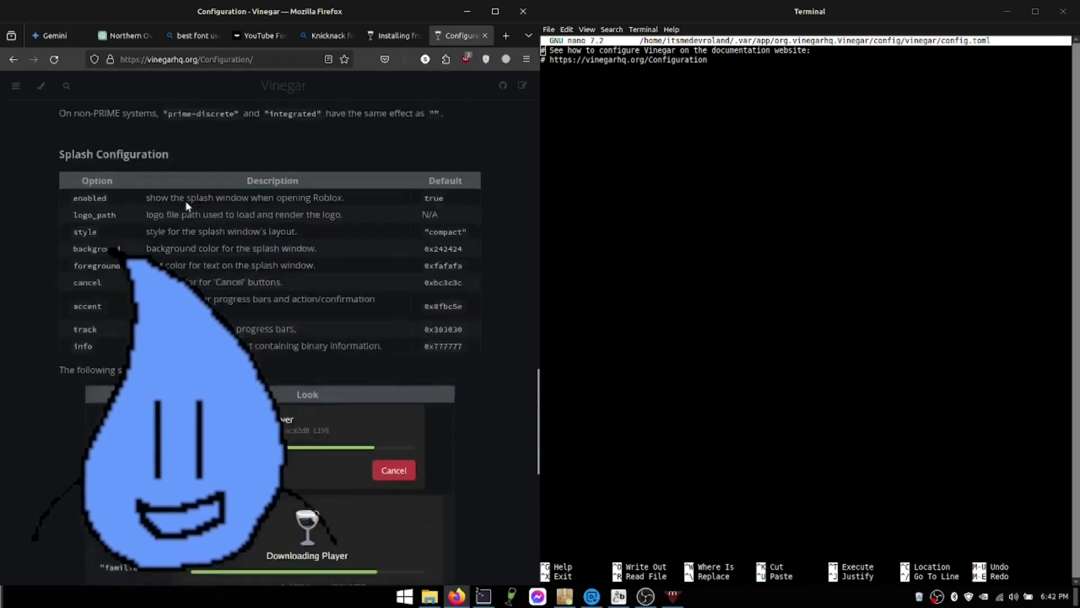
{"action": "scroll", "coordinate": [185, 201], "scroll_direction": "up", "scroll_amount": 10}
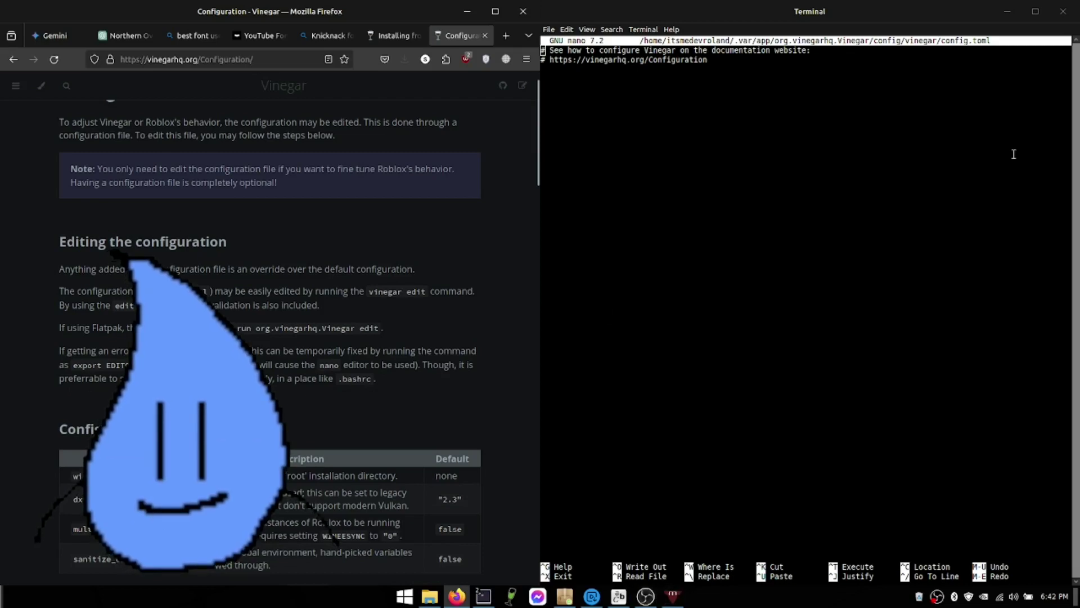
{"action": "left_click", "coordinate": [1008, 11]}
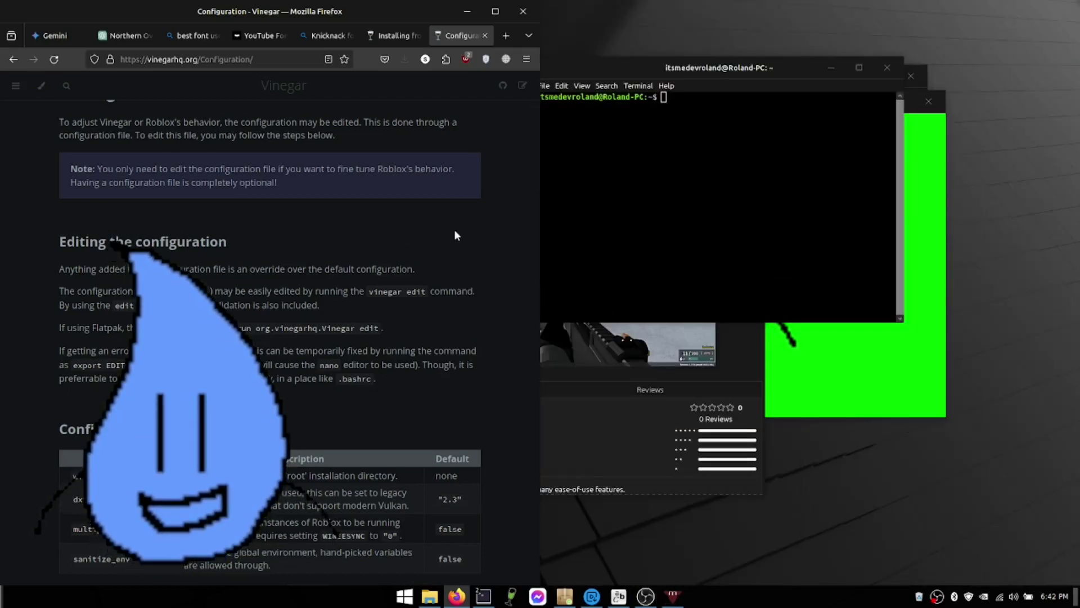
Minimize Firefox and search the Cinnamon Menu for 'roblox'.
{"action": "left_click", "coordinate": [467, 12]}
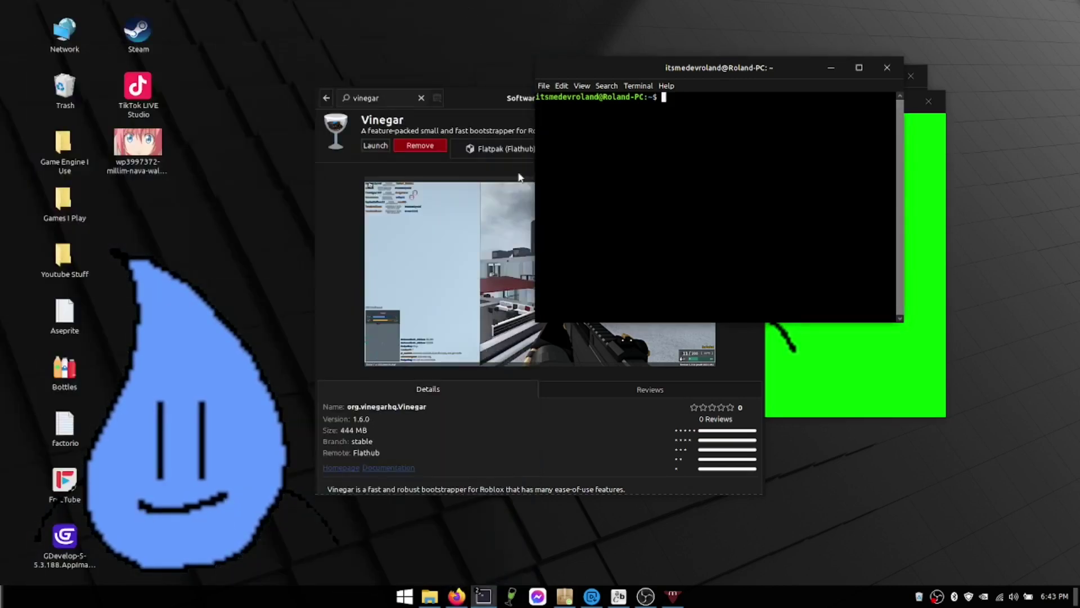
{"action": "left_click", "coordinate": [406, 596]}
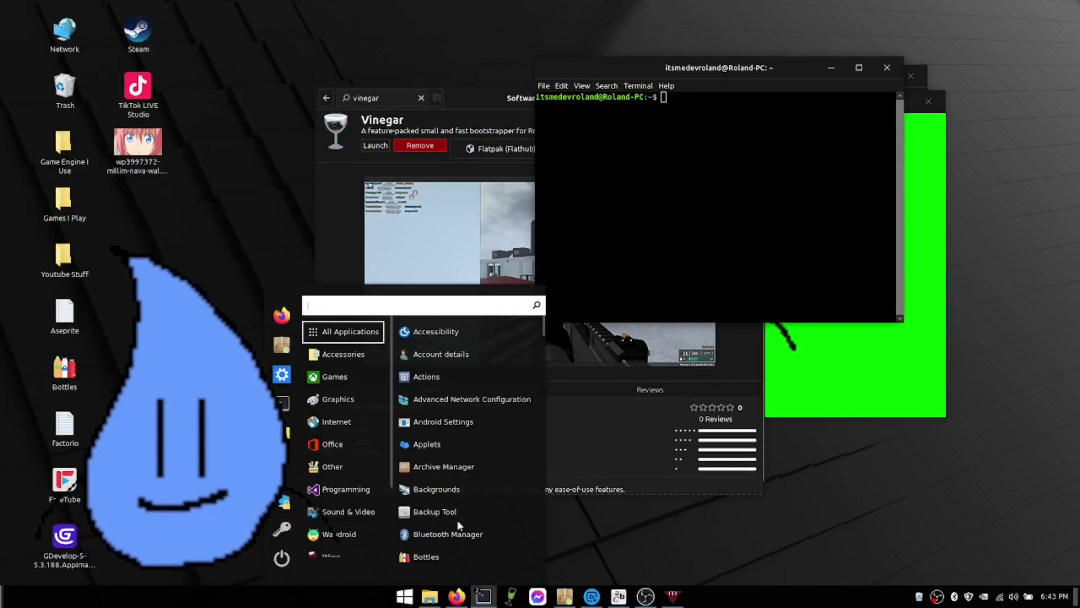
{"action": "type", "text": "roblox"}
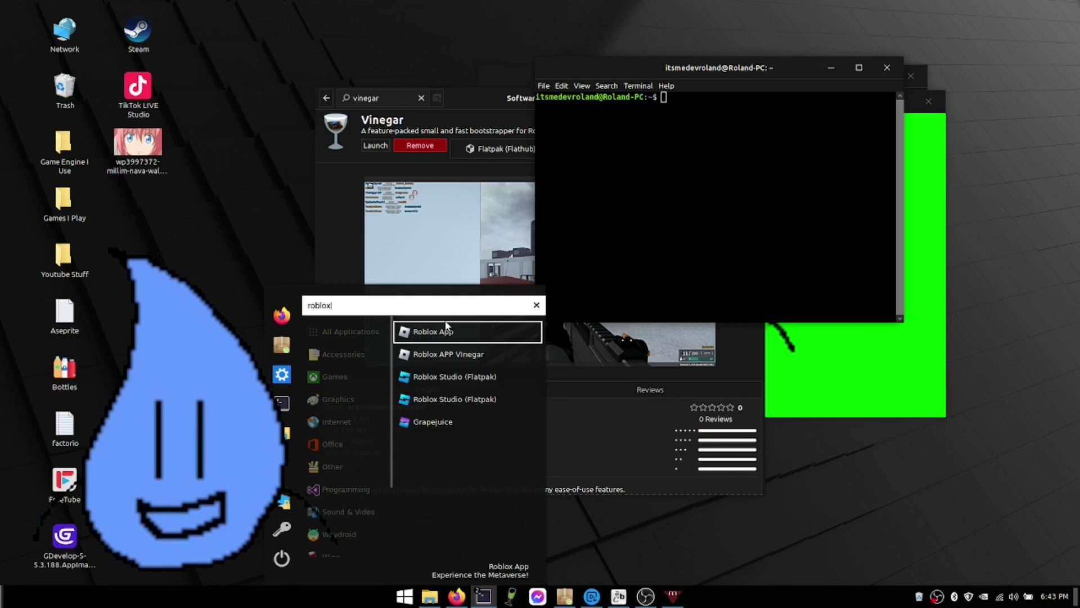
Search the menu for 'grape' instead, then clear Software Manager's vinegar search box.
{"action": "key", "text": "BackSpace"}
{"action": "key", "text": "BackSpace"}
{"action": "key", "text": "BackSpace"}
{"action": "key", "text": "BackSpace"}
{"action": "key", "text": "BackSpace"}
{"action": "key", "text": "BackSpace"}
{"action": "type", "text": "grape"}
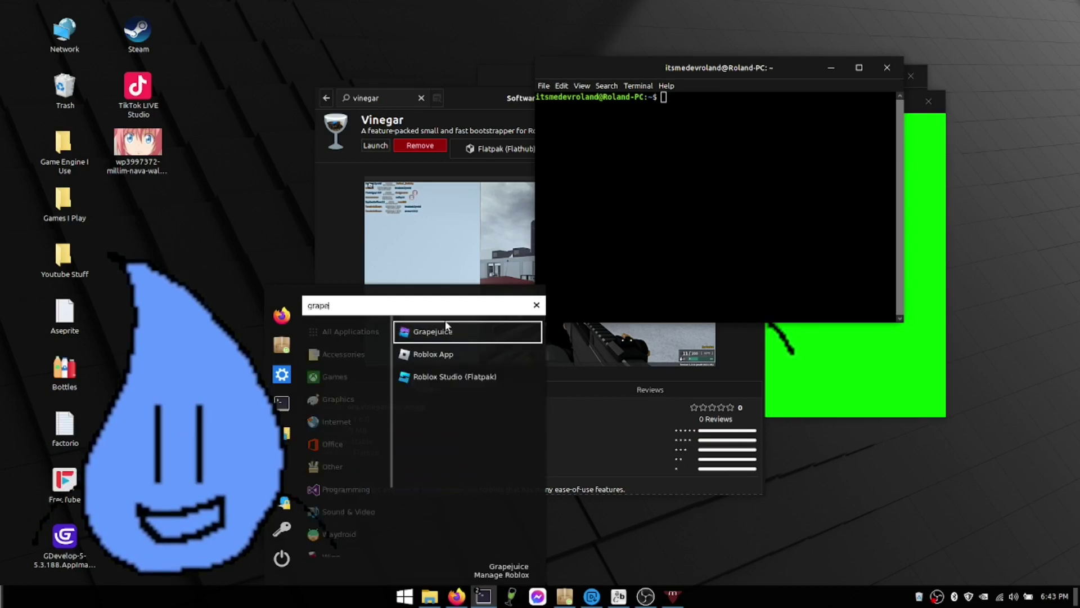
{"action": "left_click", "coordinate": [417, 105]}
{"action": "left_click", "coordinate": [420, 98]}
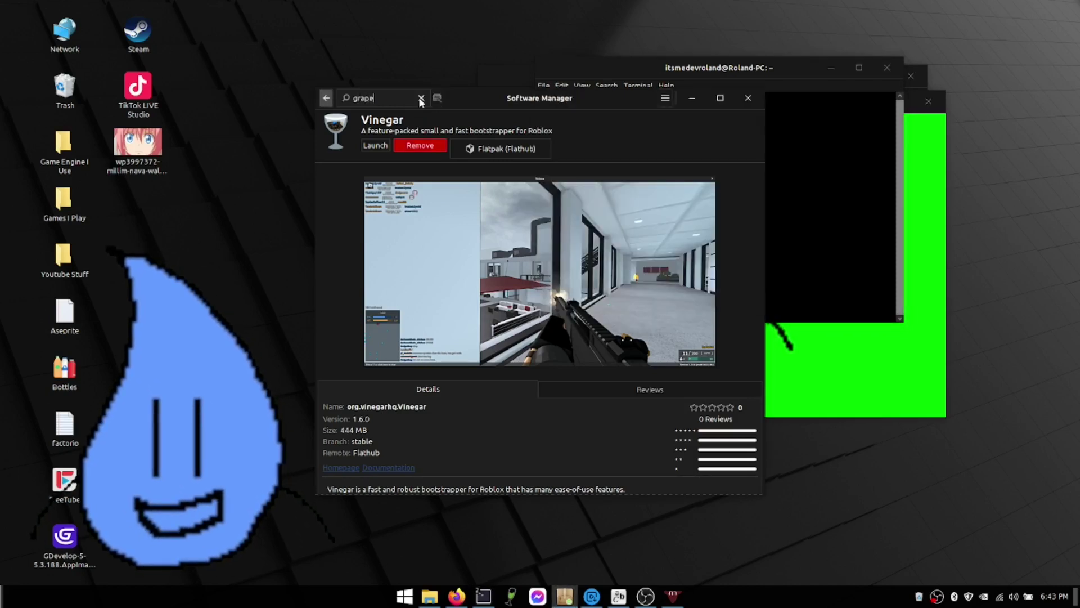
Search Software Manager for 'grapejuice', then search the Cinnamon menu for 'gra'.
{"action": "key", "text": "Return"}
{"action": "type", "text": "grapejuice"}
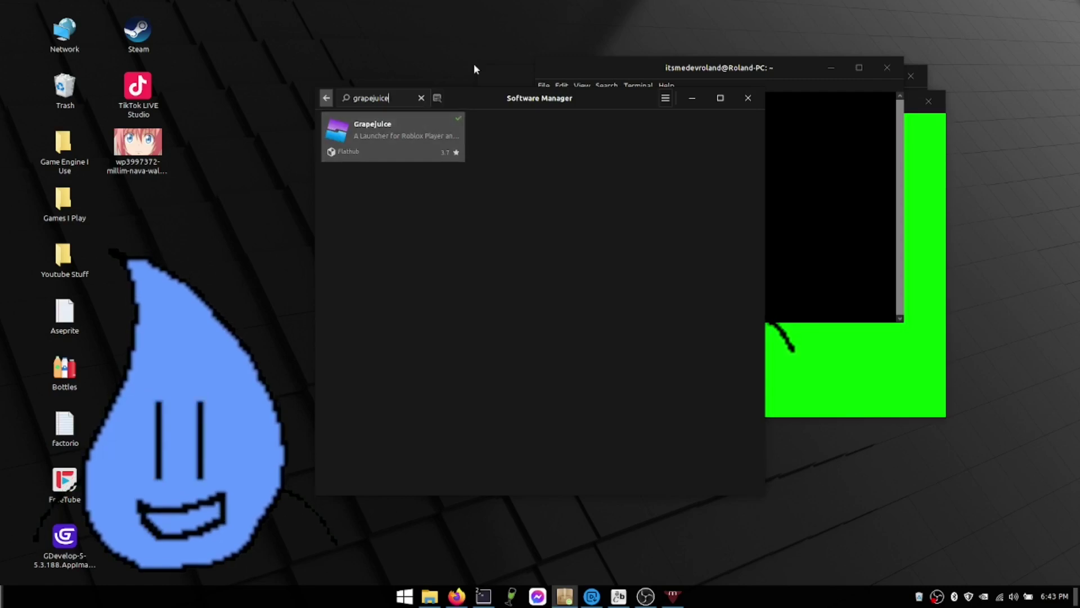
{"action": "key", "text": "super"}
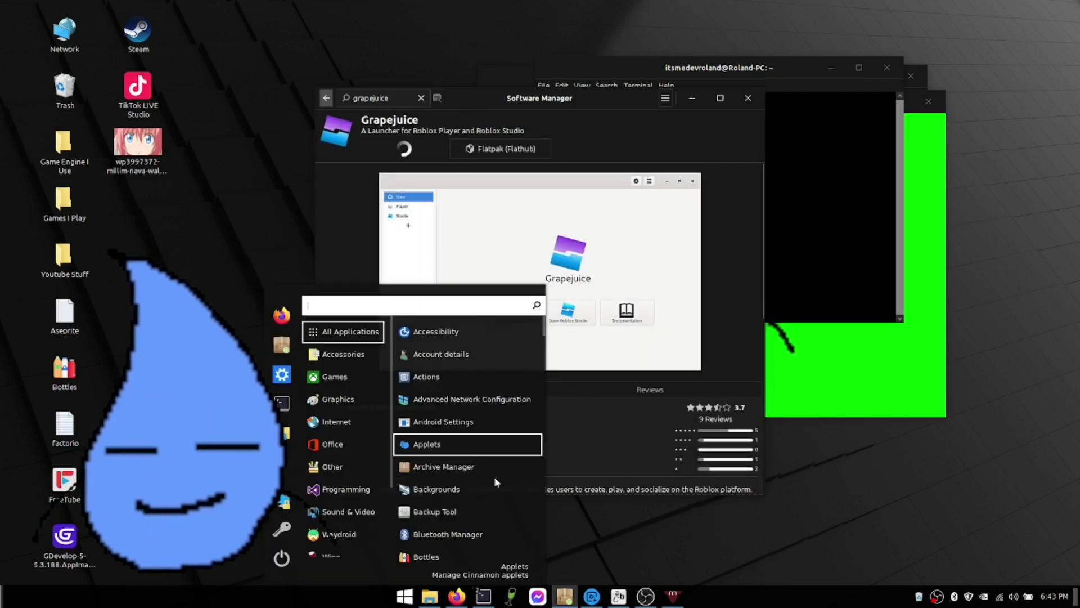
{"action": "type", "text": "grade"}
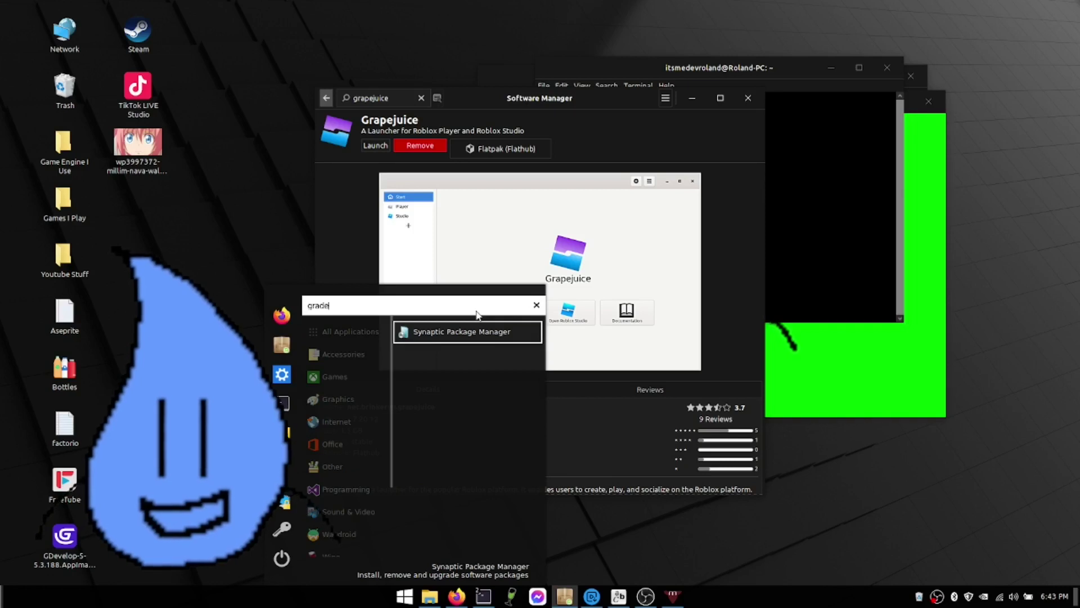
{"action": "key", "text": "BackSpace"}
{"action": "key", "text": "BackSpace"}
{"action": "key", "text": "BackSpace"}
{"action": "key", "text": "BackSpace"}
{"action": "key", "text": "BackSpace"}
{"action": "type", "text": "gra"}
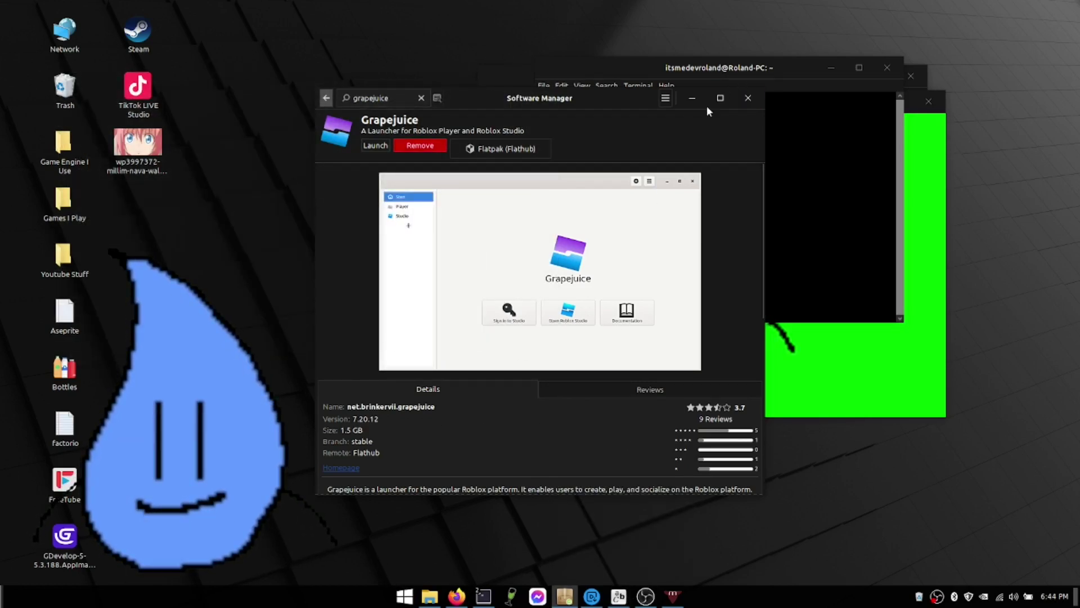
{"action": "key", "text": "super"}
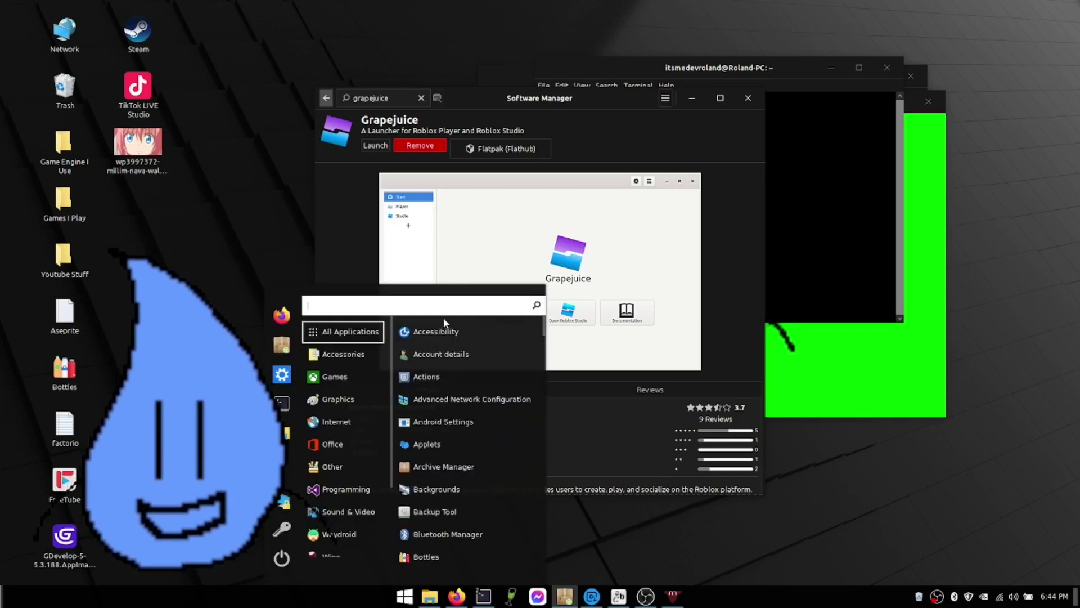
Launch Roblox APP Vinegar from a 'vin' menu search and move the Grapejuice window aside.
{"action": "type", "text": "vin"}
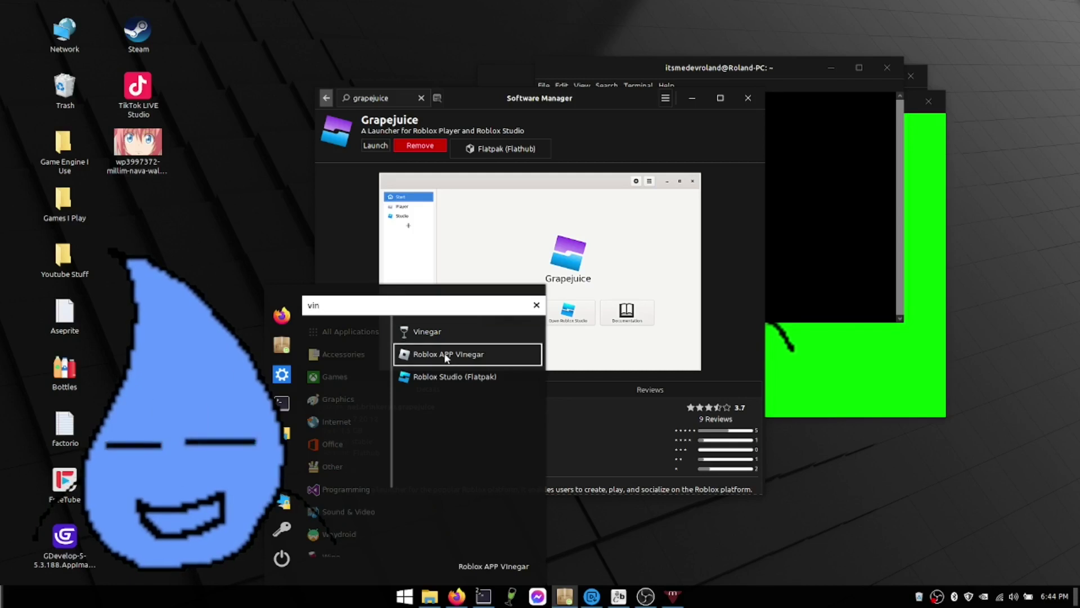
{"action": "left_click", "coordinate": [448, 355]}
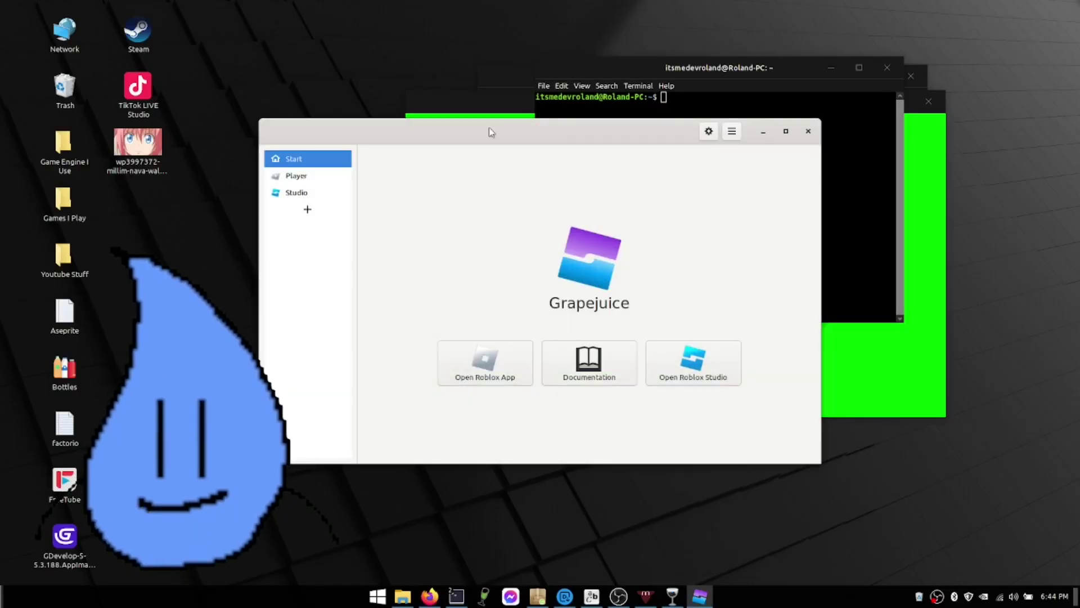
{"action": "left_click_drag", "start_coordinate": [490, 131], "coordinate": [441, 121]}
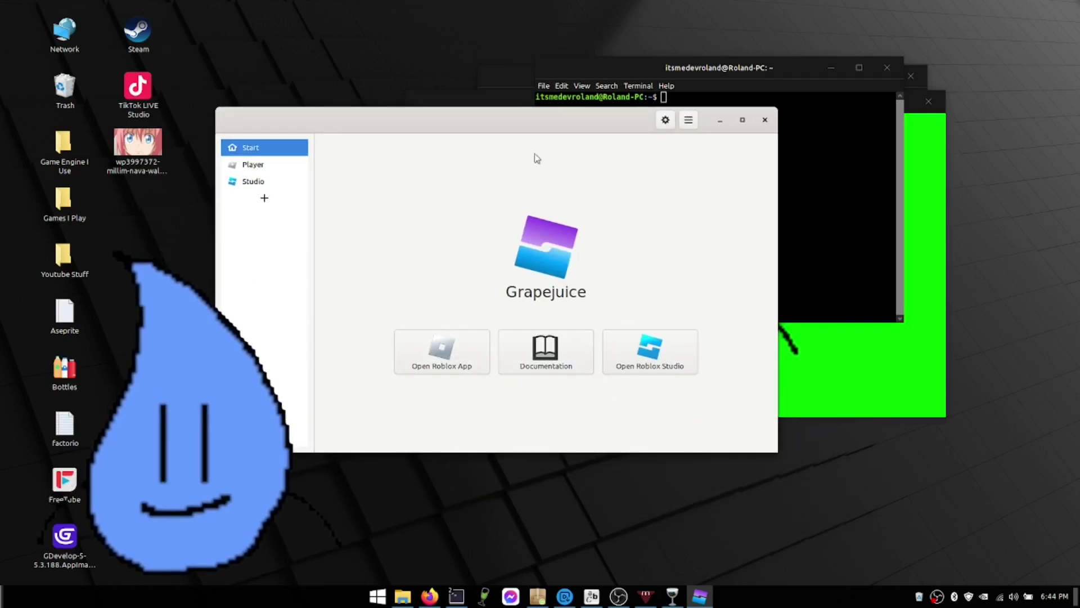
Confirm Grapejuice is up to date, check its options list, then minimise it.
{"action": "left_click", "coordinate": [664, 126]}
{"action": "left_click", "coordinate": [687, 118]}
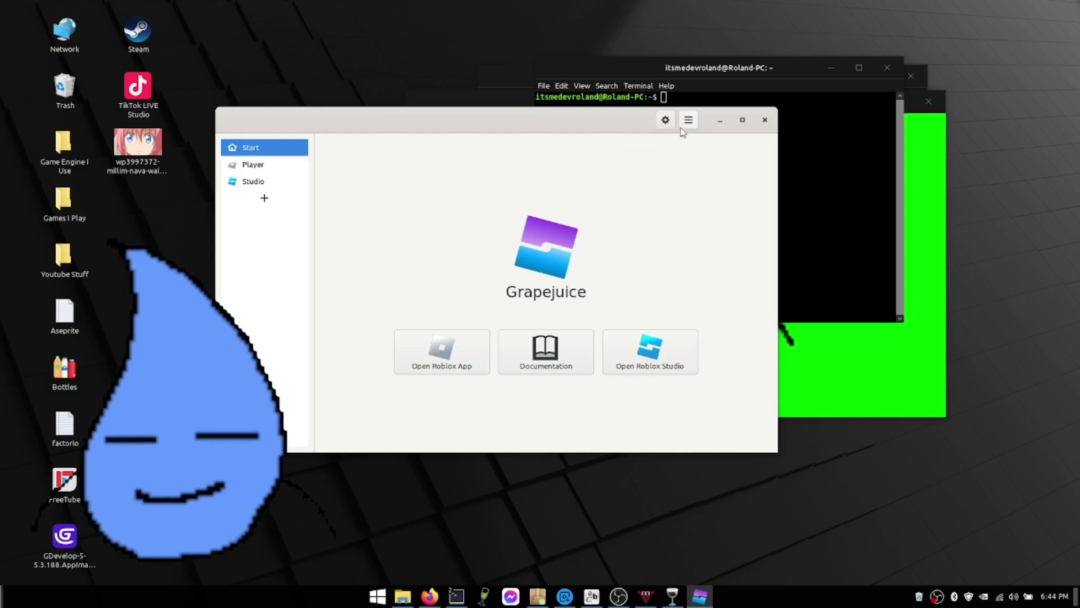
{"action": "left_click", "coordinate": [688, 119]}
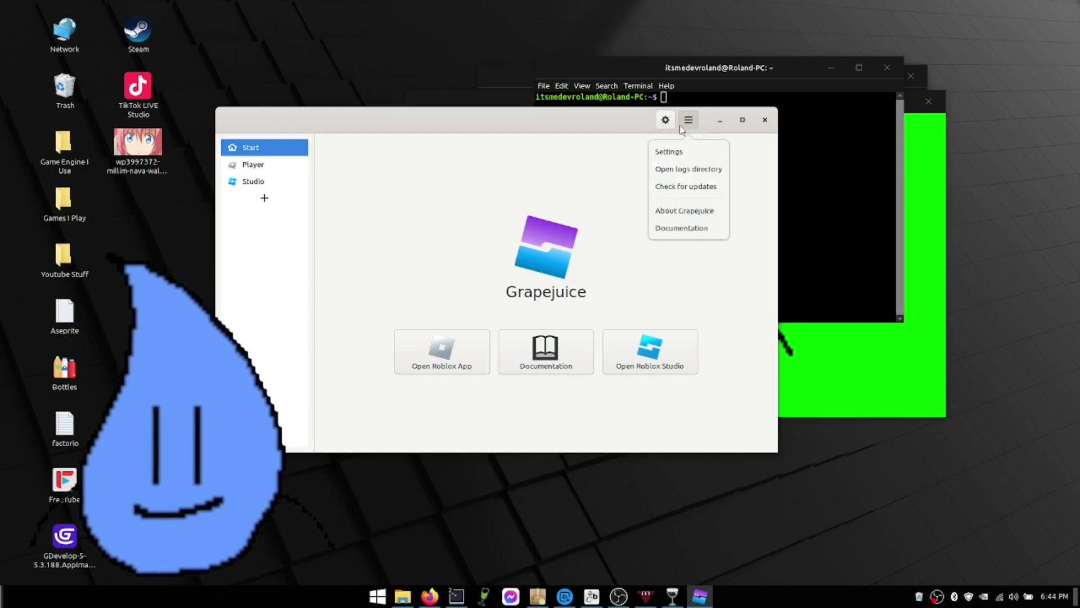
{"action": "left_click", "coordinate": [682, 127]}
{"action": "left_click", "coordinate": [720, 120]}
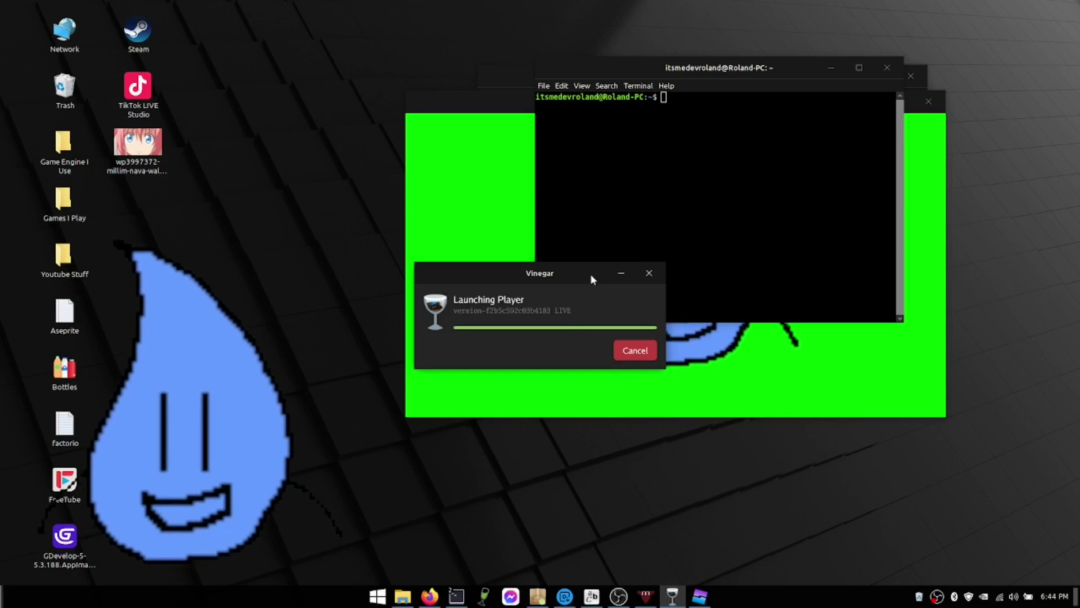
Bring Vinegar's Launching Player dialog forward, then restore and minimise the Grapejuice launcher.
{"action": "mouse_move", "coordinate": [691, 599]}
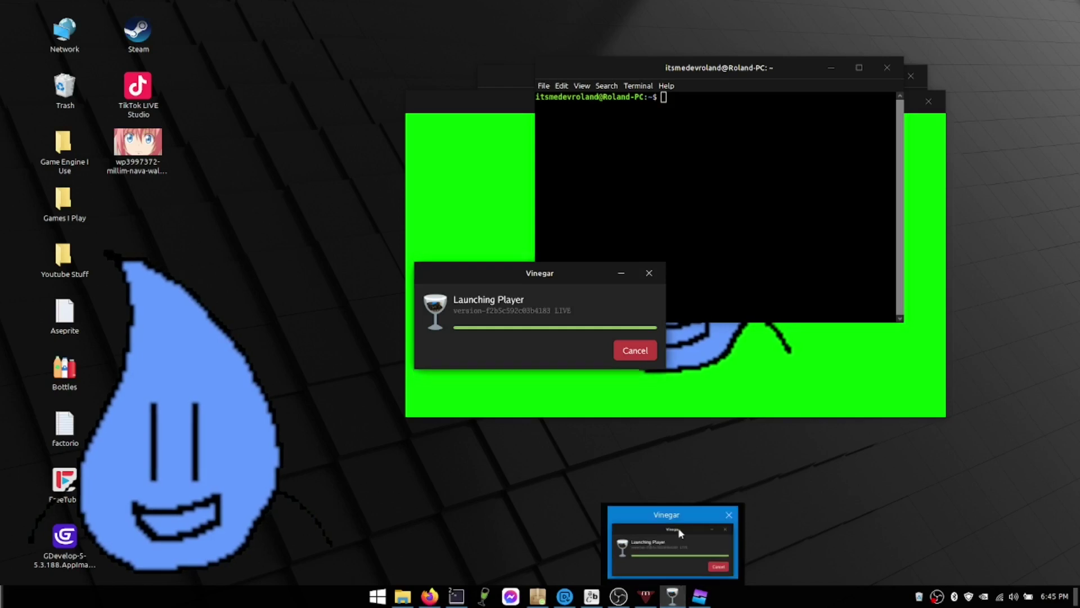
{"action": "left_click", "coordinate": [677, 534]}
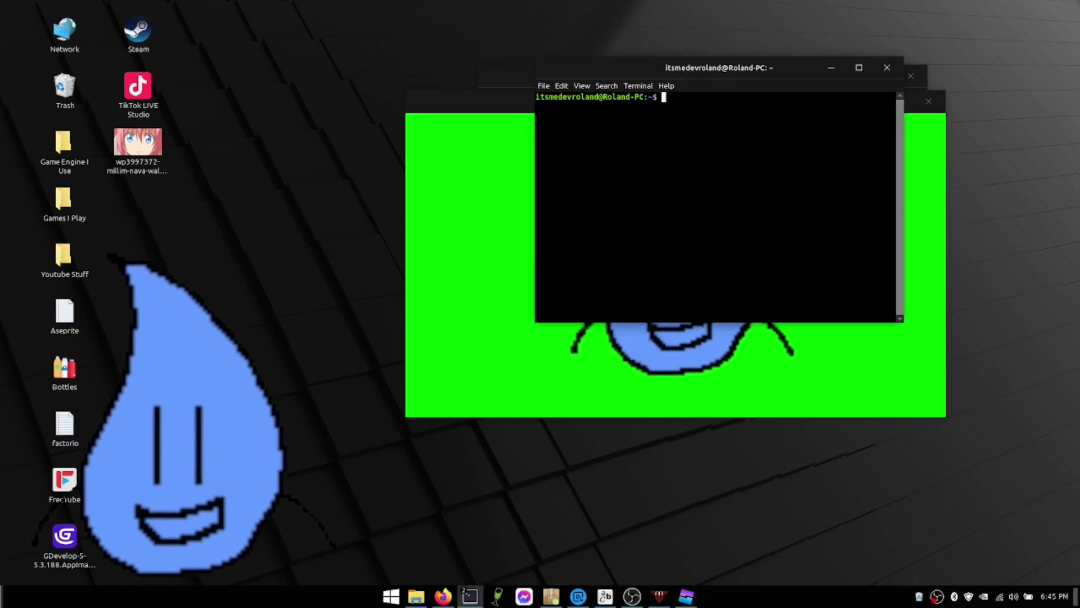
{"action": "mouse_move", "coordinate": [689, 603]}
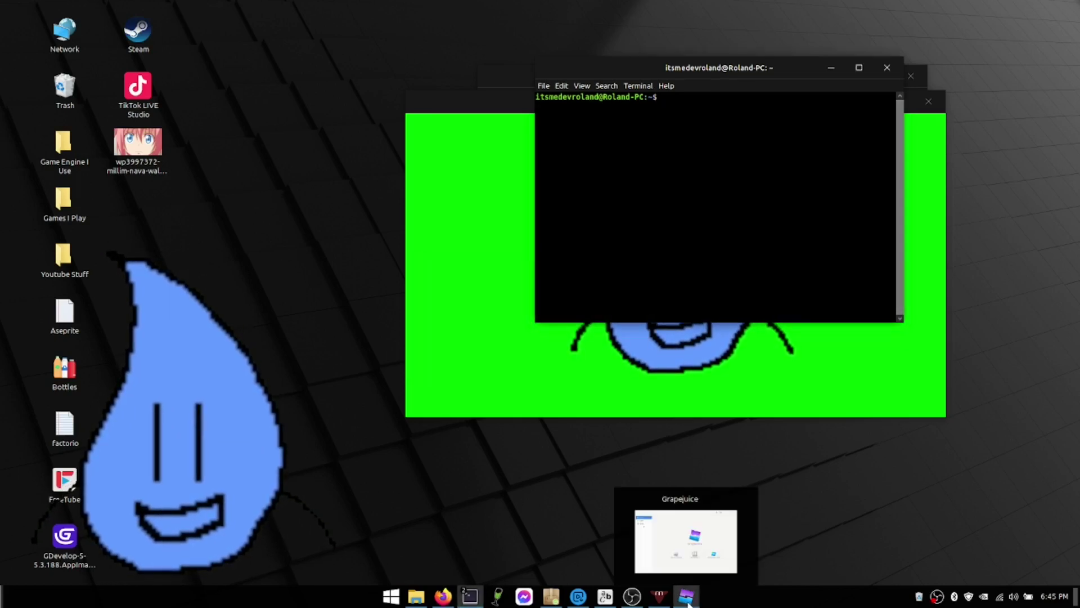
{"action": "left_click", "coordinate": [677, 542]}
{"action": "left_click", "coordinate": [686, 598]}
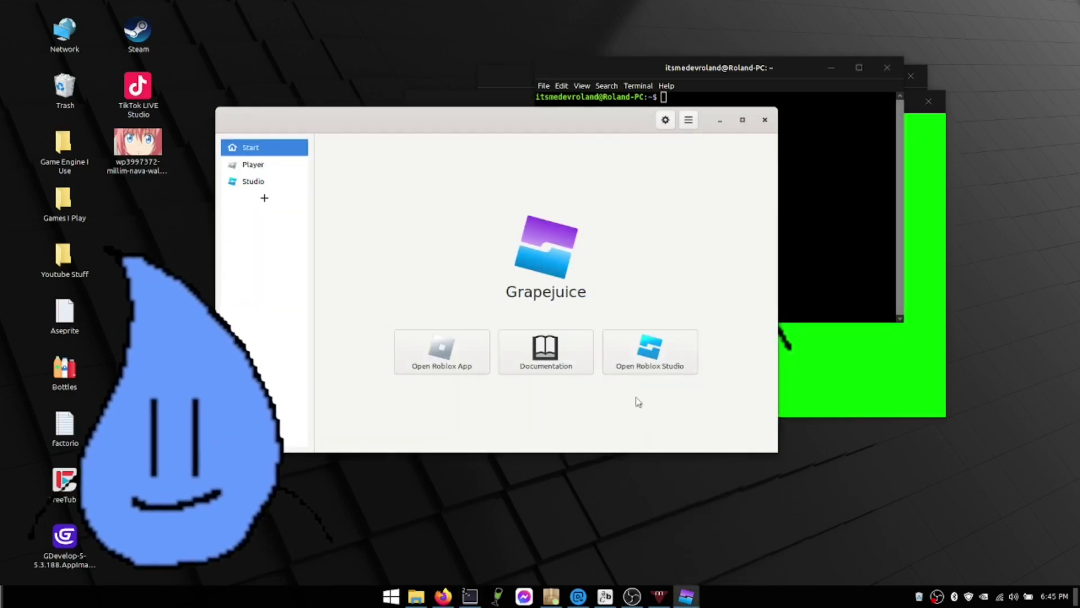
{"action": "left_click", "coordinate": [717, 121]}
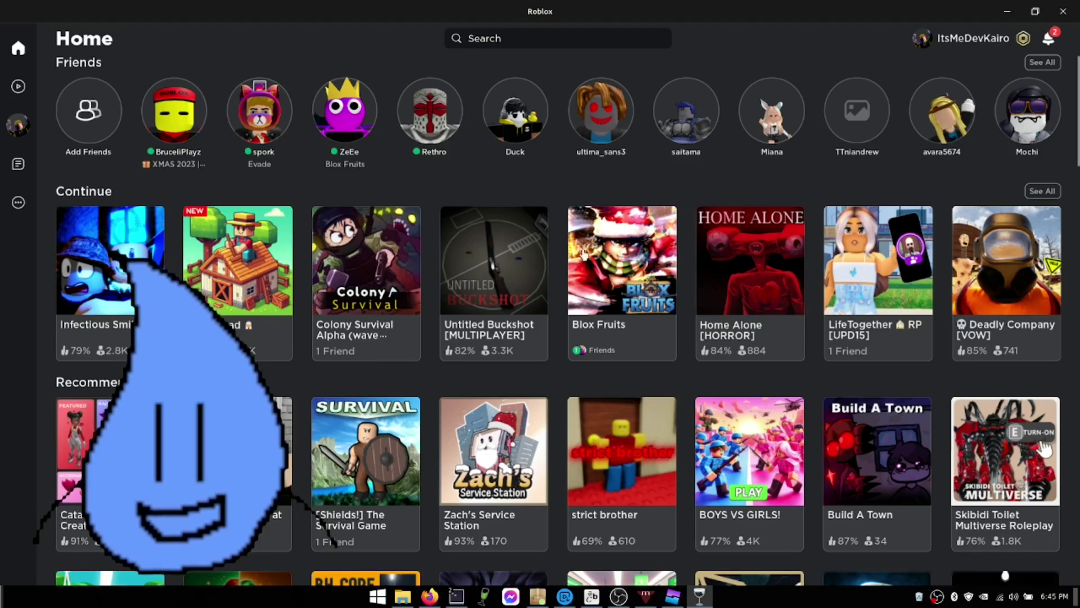
Scroll through the Roblox Home page game cards, then close the Roblox window.
{"action": "mouse_move", "coordinate": [563, 281]}
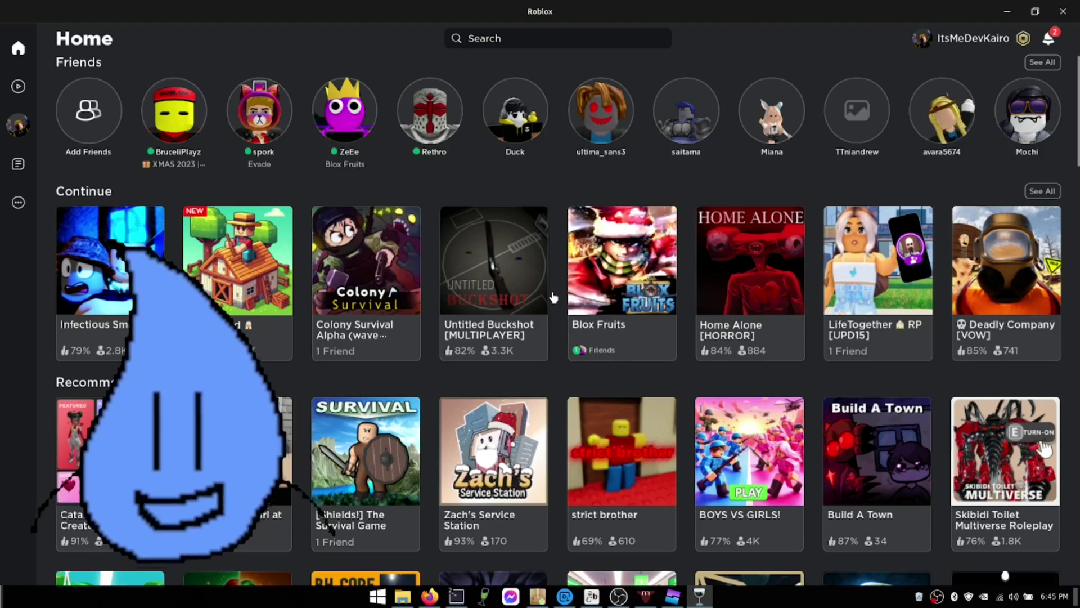
{"action": "scroll", "coordinate": [537, 337], "scroll_direction": "down", "scroll_amount": 3}
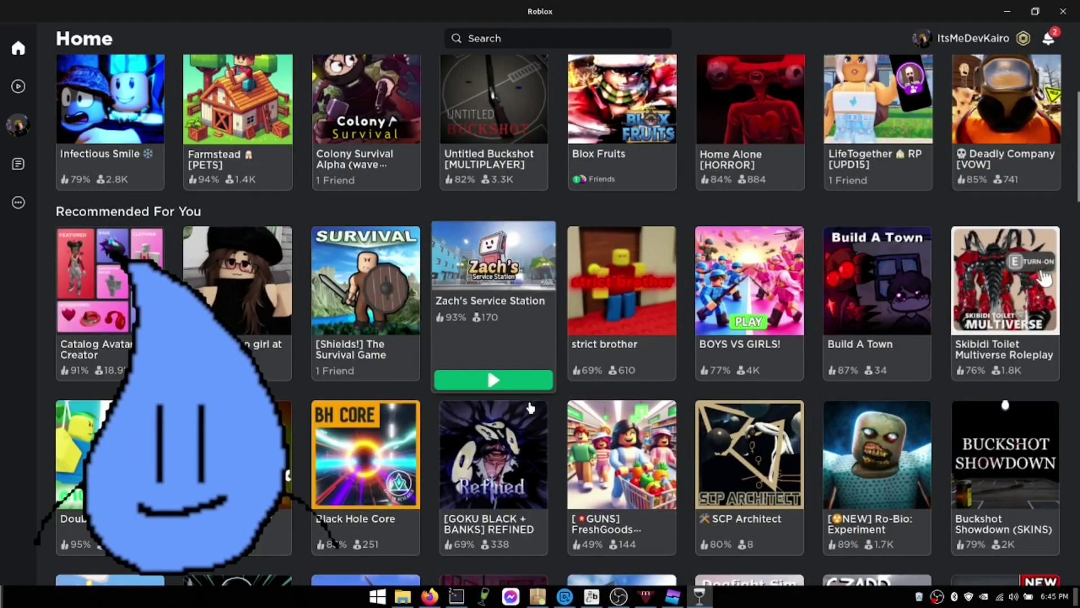
{"action": "mouse_move", "coordinate": [890, 485]}
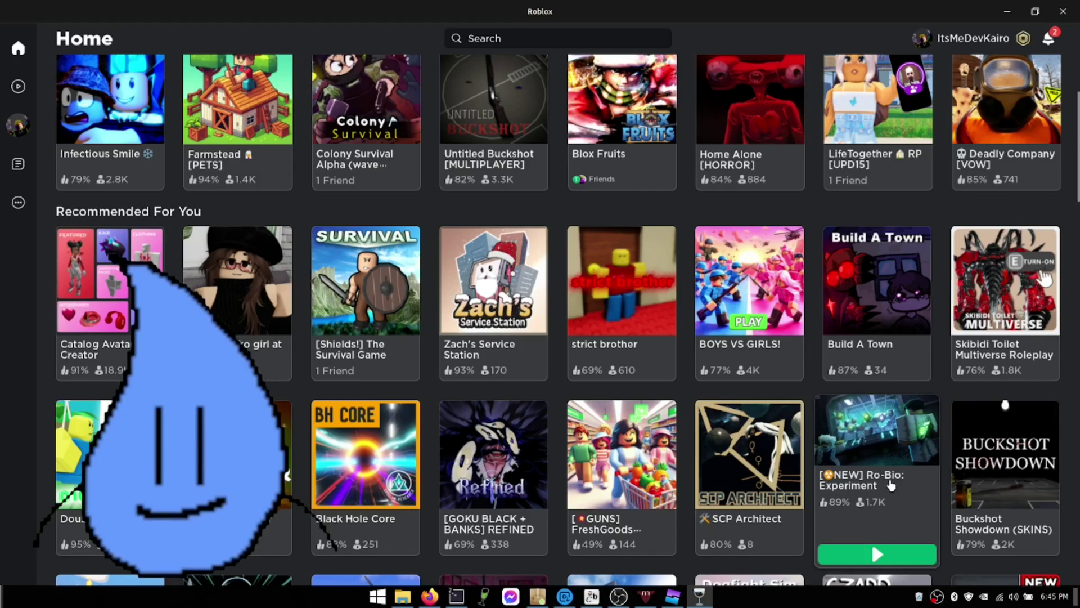
{"action": "mouse_move", "coordinate": [963, 521]}
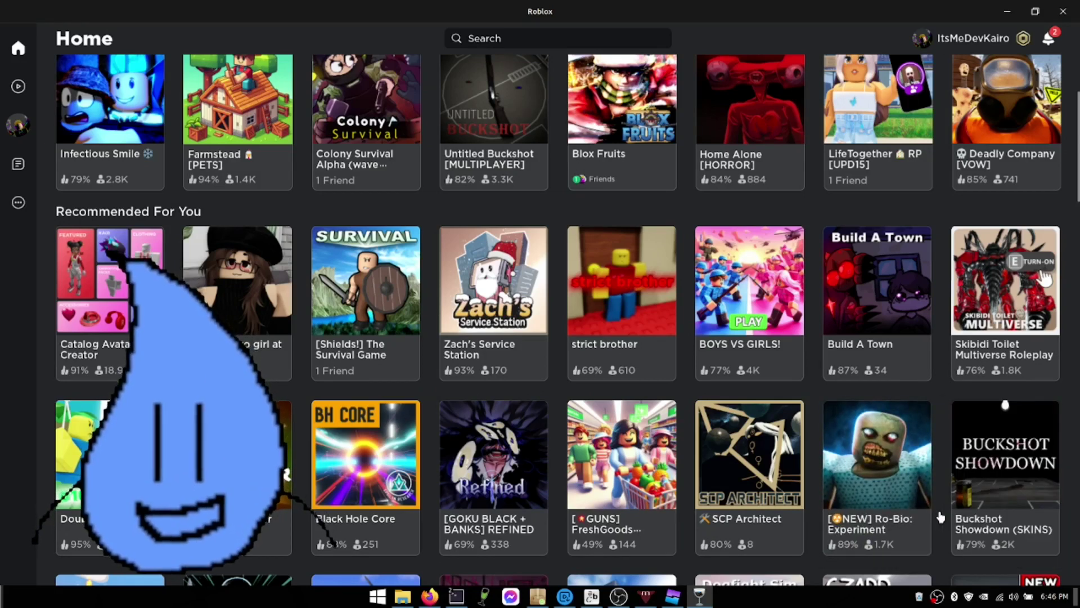
{"action": "scroll", "coordinate": [940, 517], "scroll_direction": "down", "scroll_amount": 8}
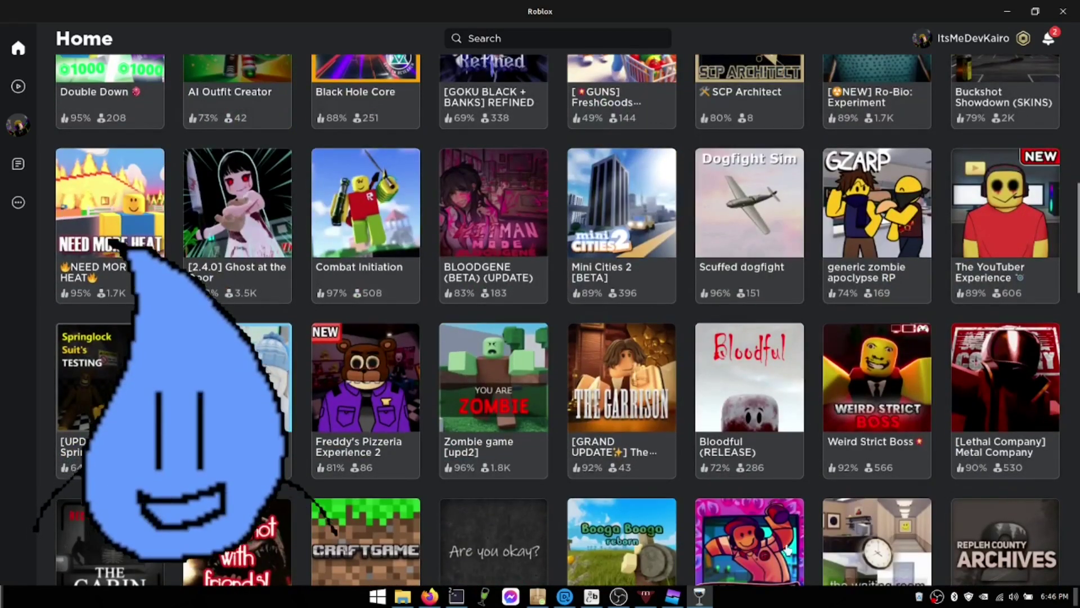
{"action": "left_click", "coordinate": [1063, 11]}
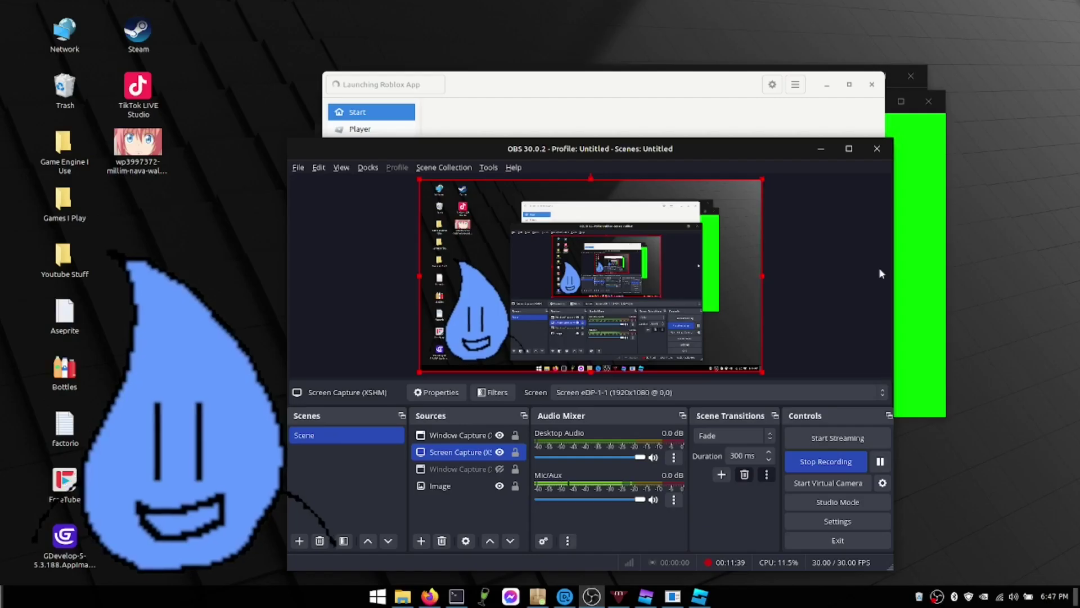
Minimise OBS, YtDownloader and Grapejuice, then restore OBS from the taskbar.
{"action": "left_click", "coordinate": [821, 148]}
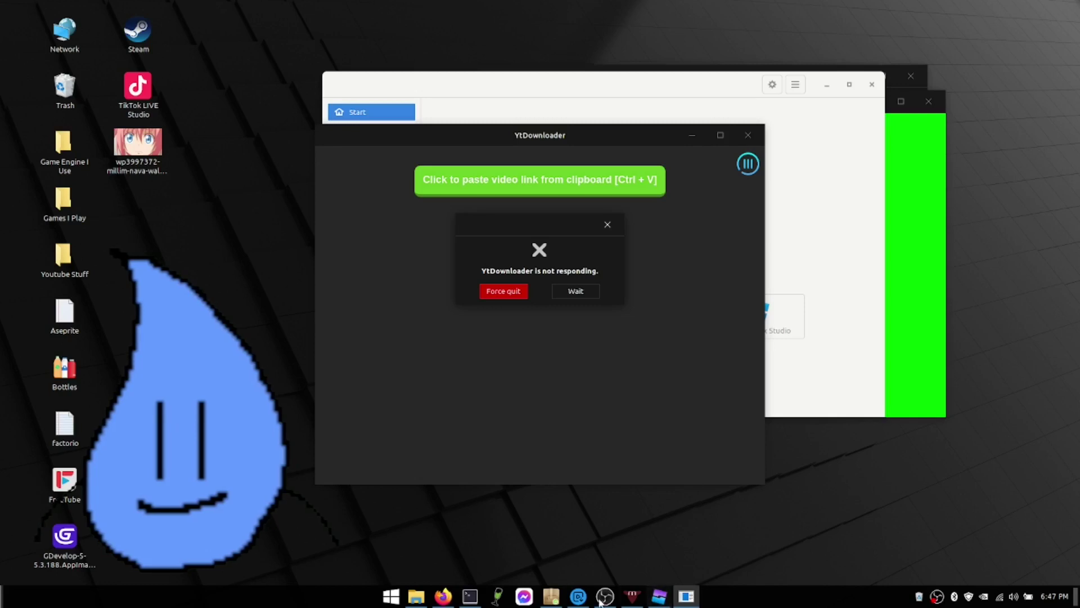
{"action": "left_click", "coordinate": [693, 136]}
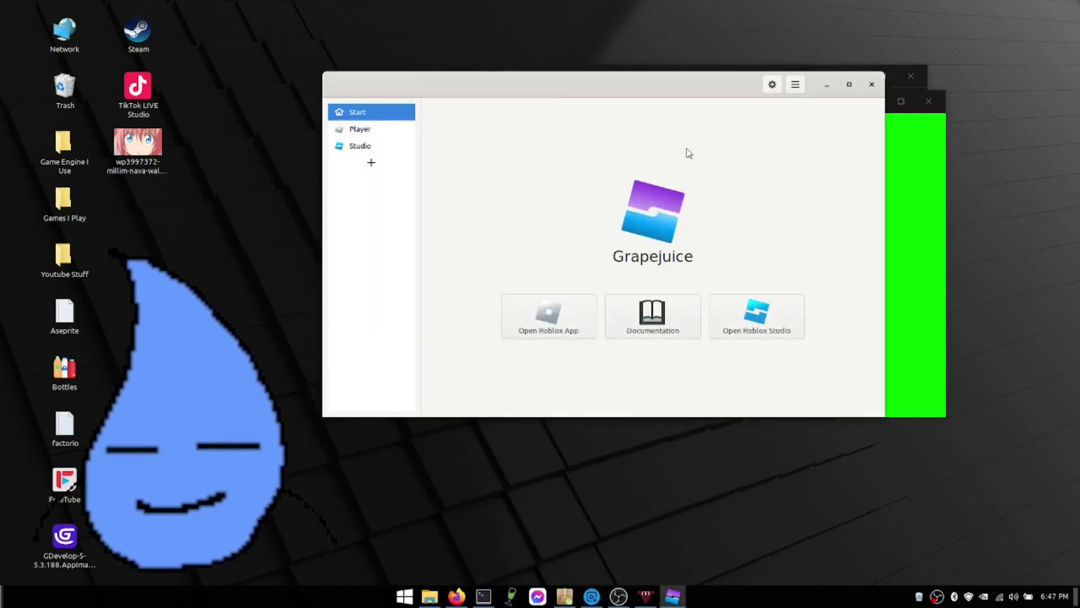
{"action": "left_click", "coordinate": [676, 599]}
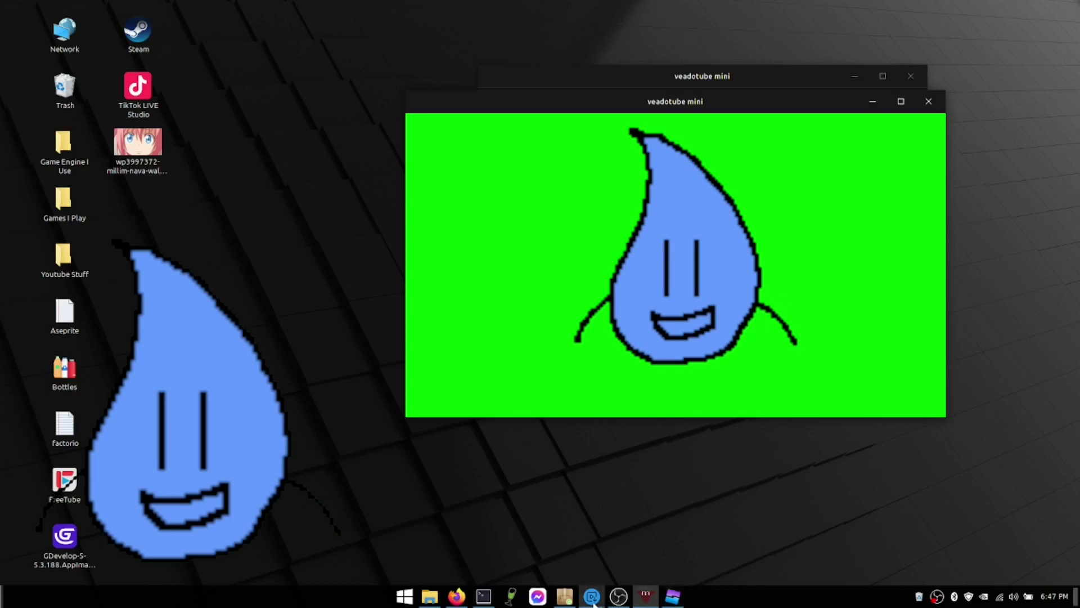
{"action": "left_click", "coordinate": [617, 600]}
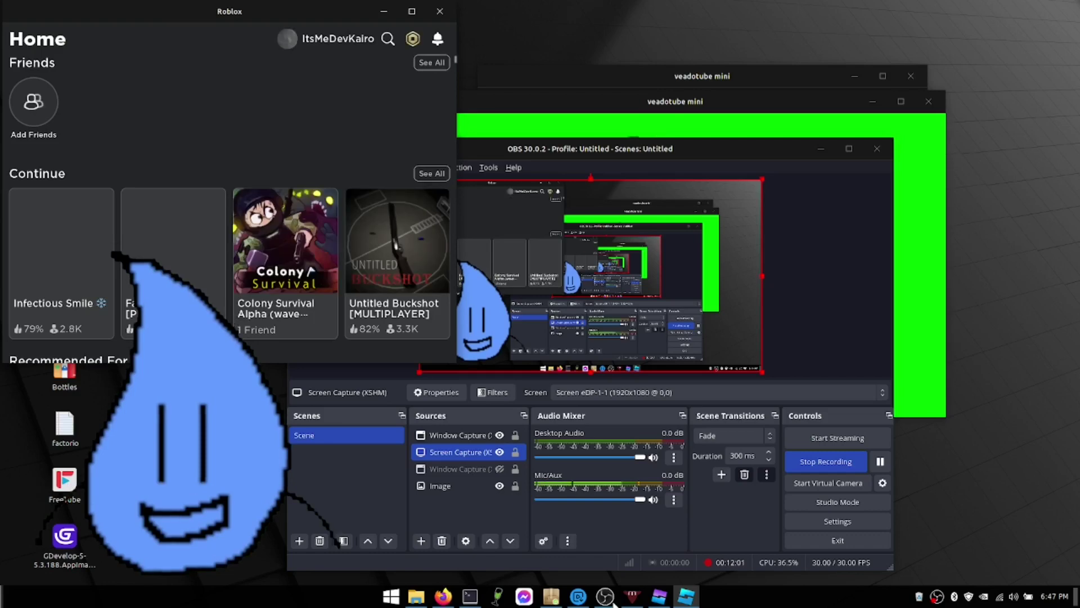
Maximise the Roblox window and start Meet a Neko Girl from its title screen.
{"action": "mouse_move", "coordinate": [696, 603]}
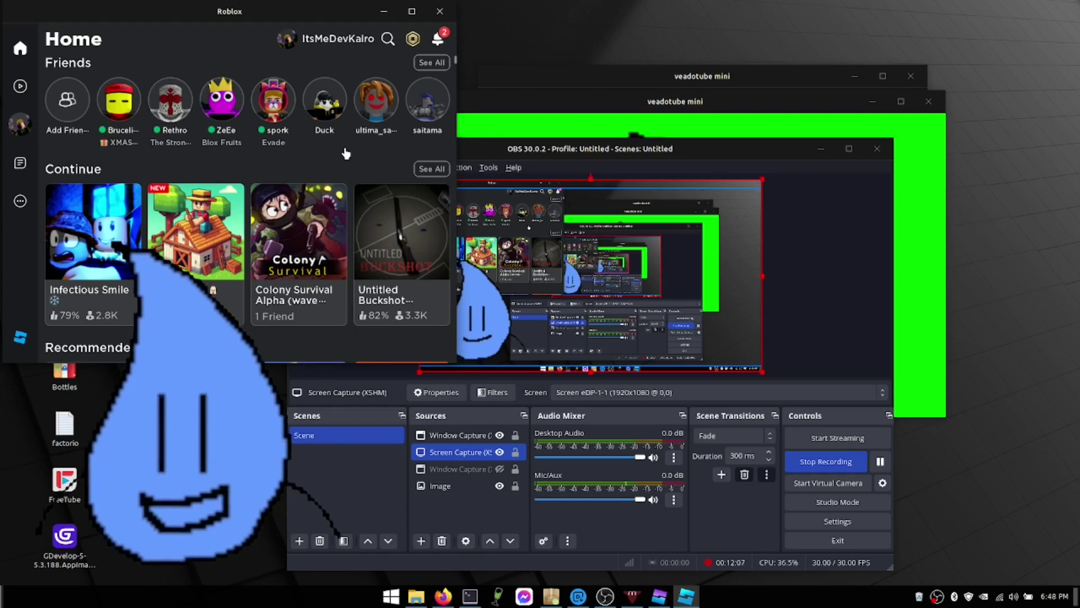
{"action": "left_click", "coordinate": [412, 11]}
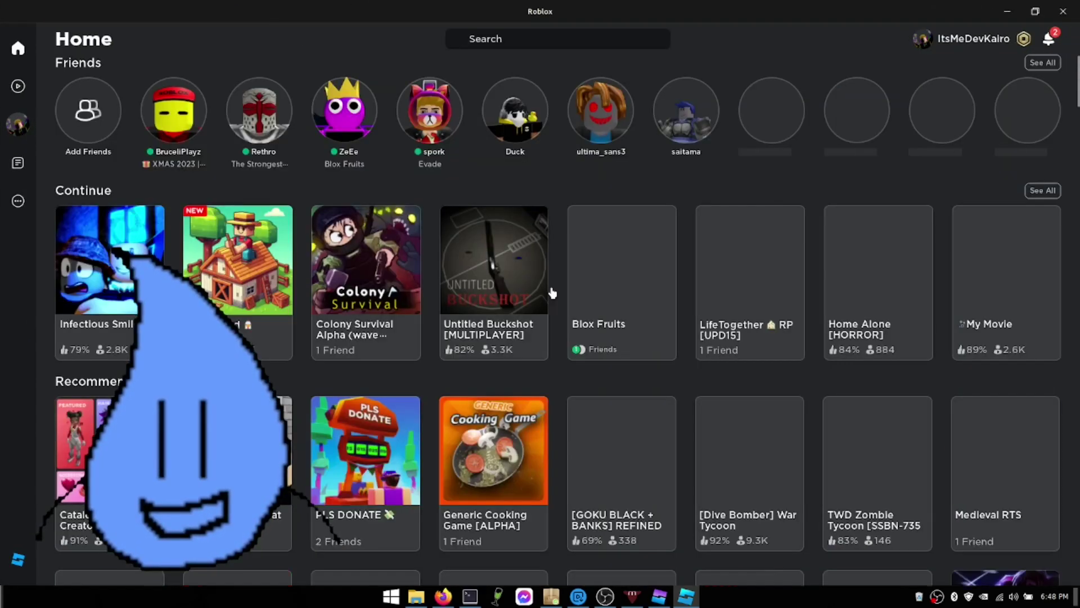
{"action": "scroll", "coordinate": [552, 294], "scroll_direction": "down", "scroll_amount": 2}
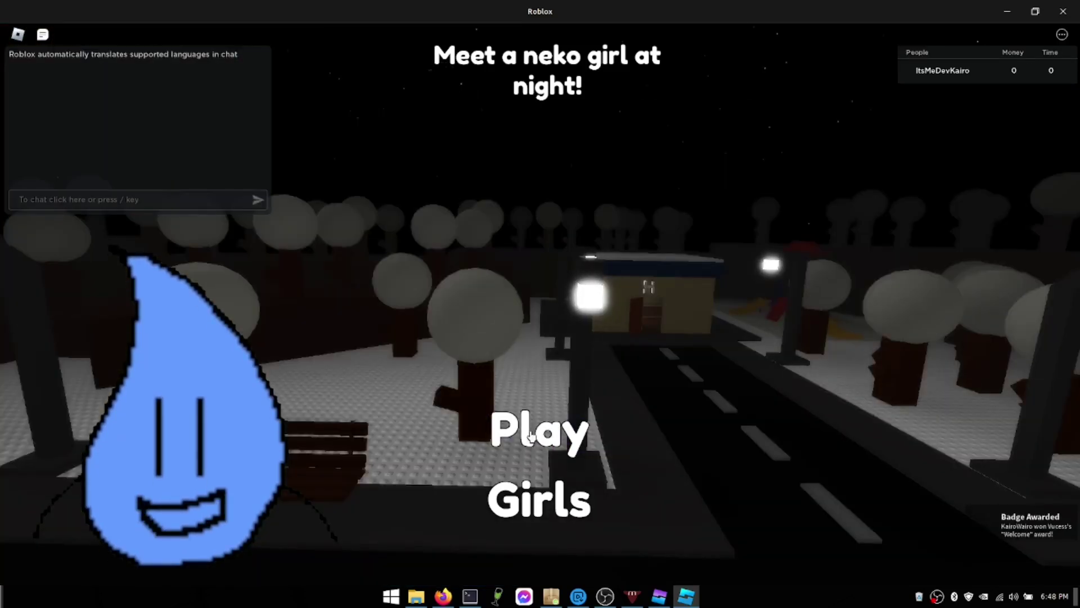
{"action": "left_click", "coordinate": [530, 437]}
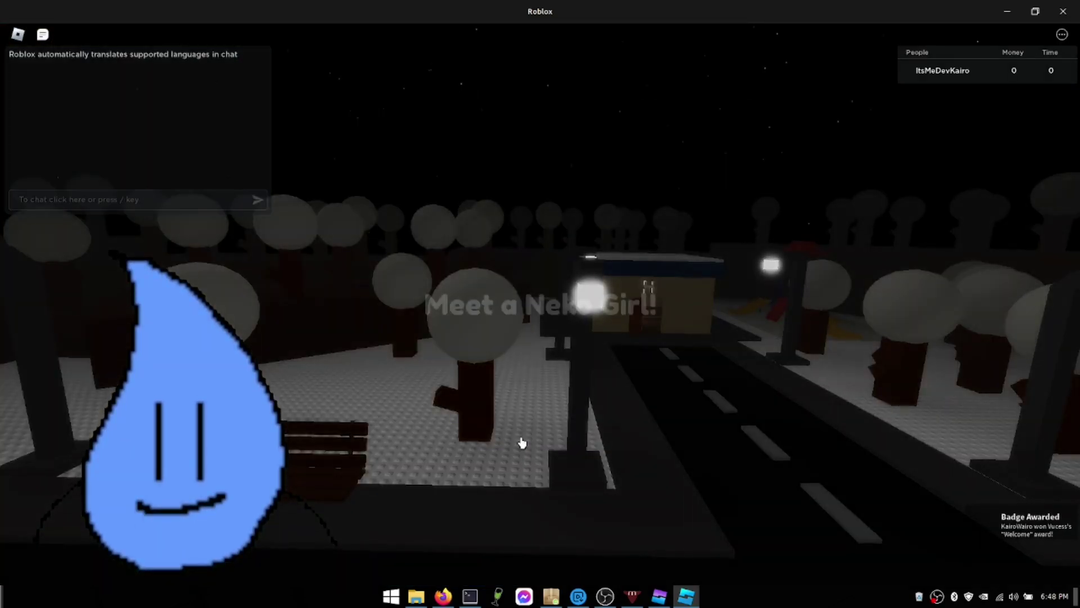